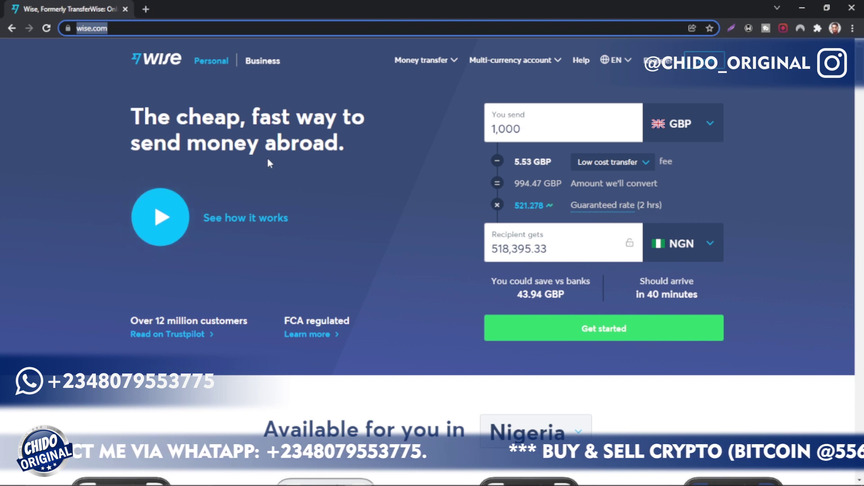
pyautogui.scroll(-10, 268, 159)
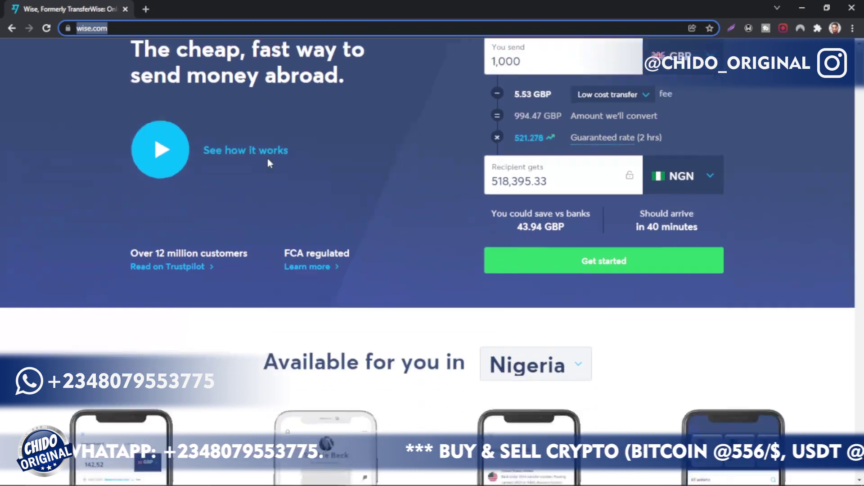
pyautogui.scroll(-15, 268, 161)
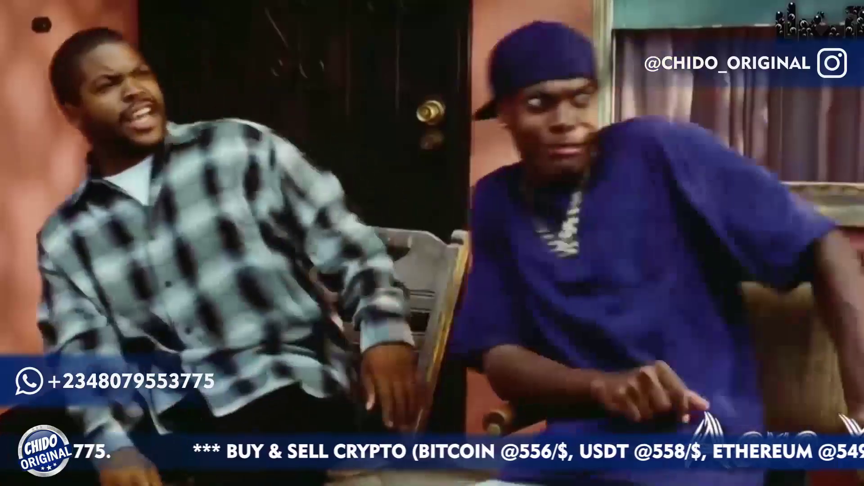
pyautogui.scroll(-10, 269, 163)
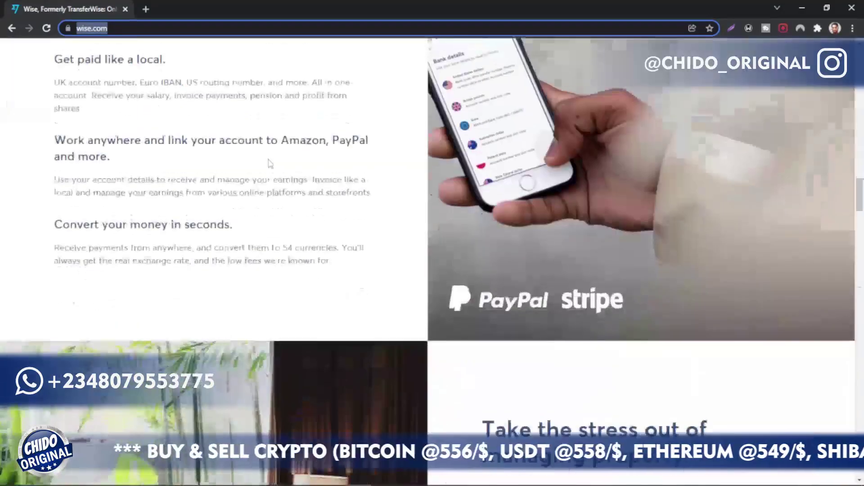
pyautogui.scroll(-15, 270, 163)
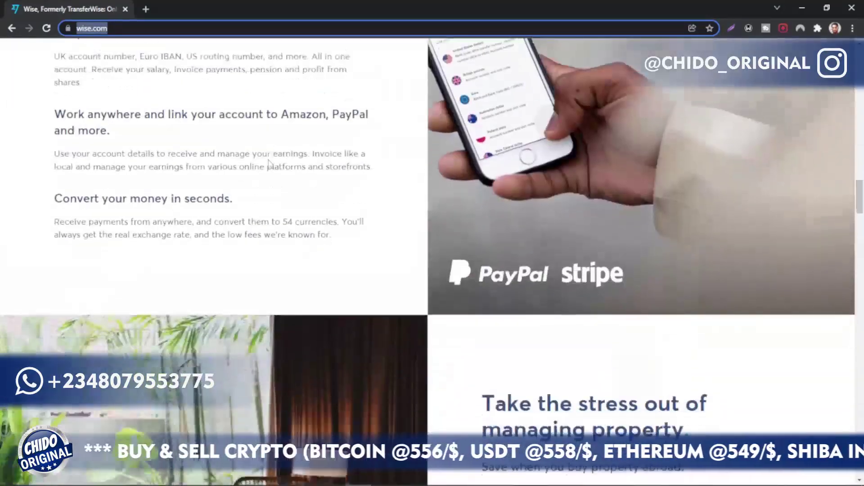
pyautogui.scroll(20, 268, 164)
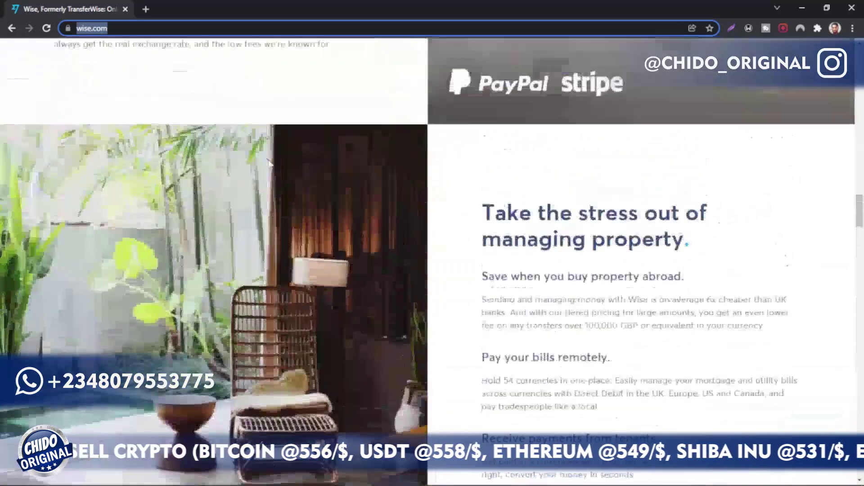
pyautogui.scroll(8, 269, 166)
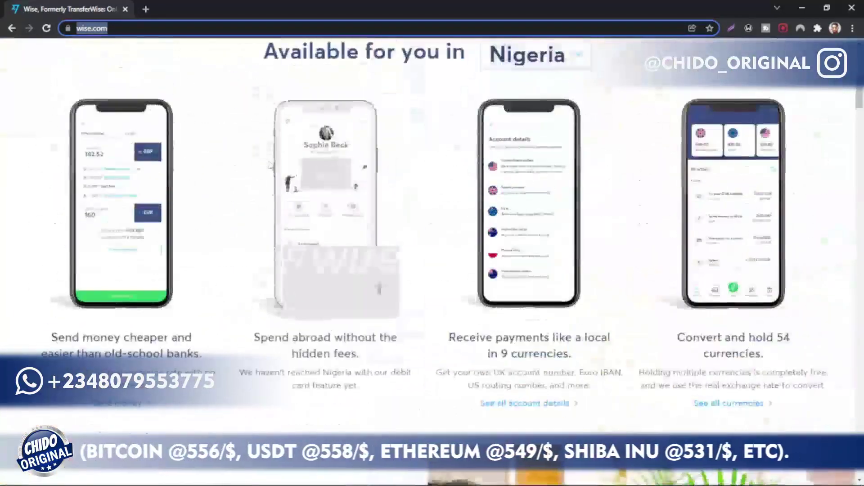
pyautogui.scroll(-10, 295, 225)
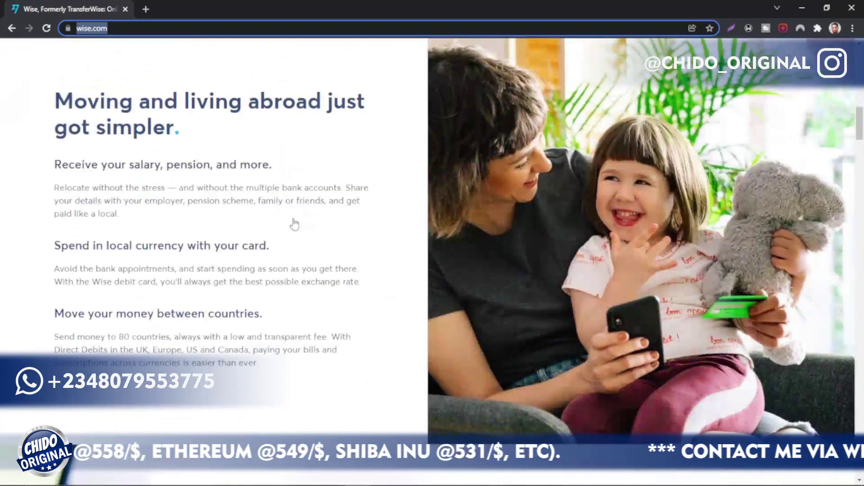
pyautogui.scroll(-4, 294, 224)
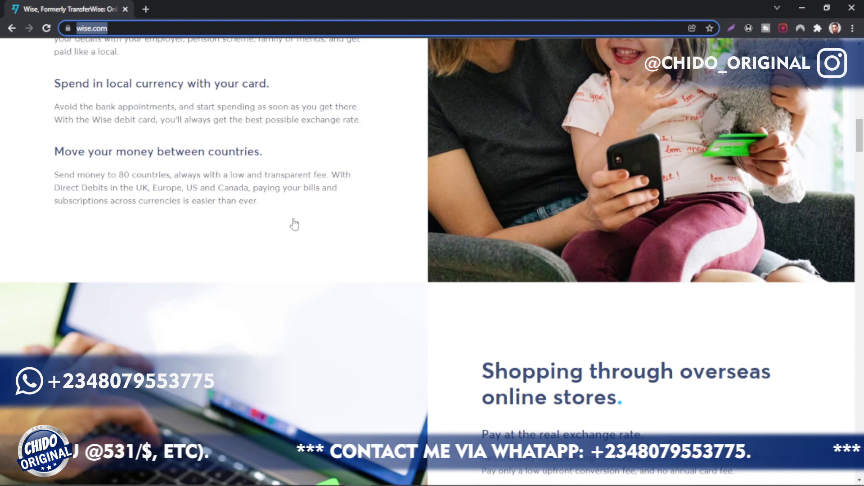
pyautogui.scroll(-10, 294, 224)
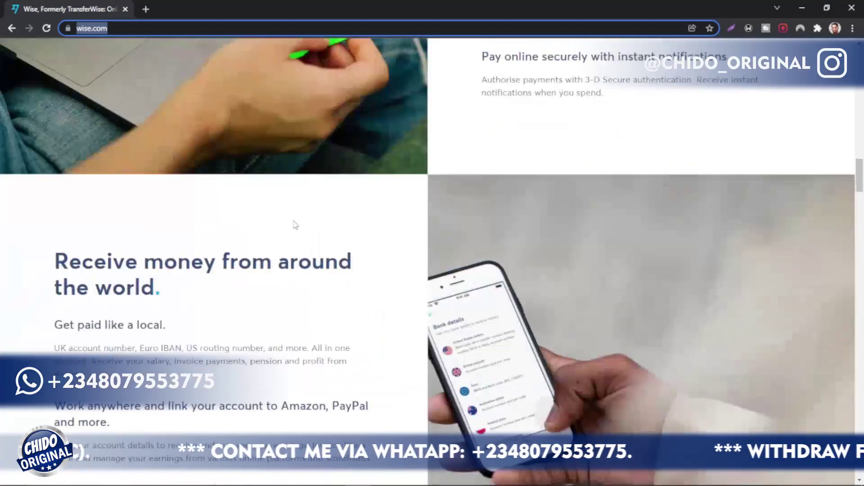
pyautogui.scroll(-12, 295, 224)
pyautogui.scroll(8, 294, 224)
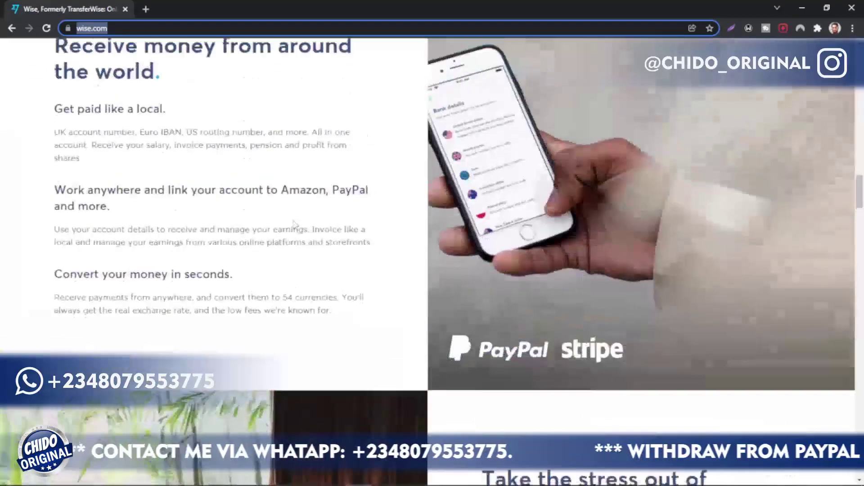
pyautogui.scroll(15, 294, 223)
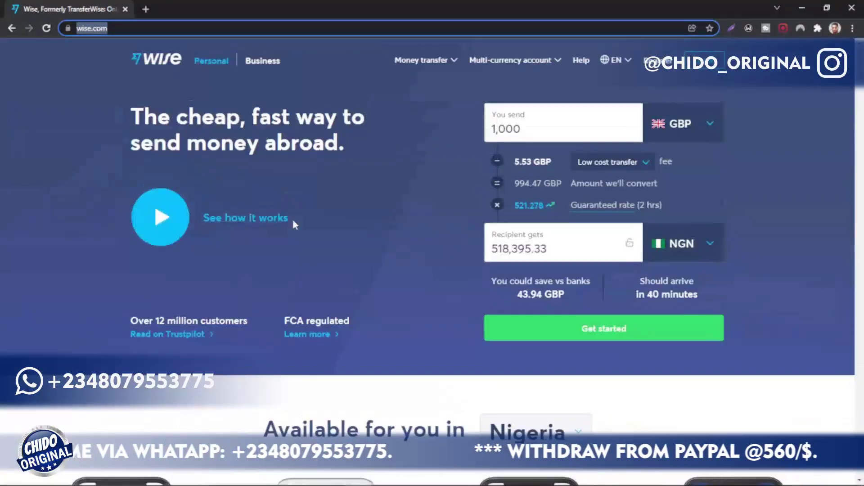
# Step: Start registering a new Wise account and submit the user's email address
pyautogui.click(601, 433)
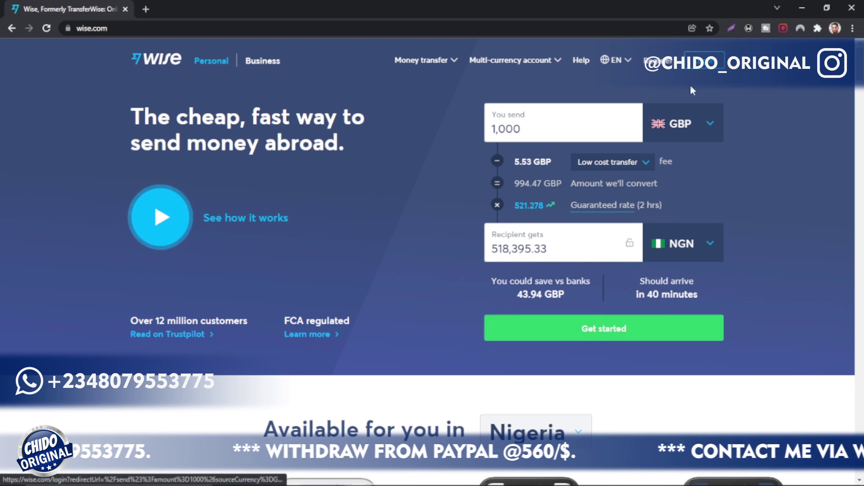
pyautogui.click(661, 64)
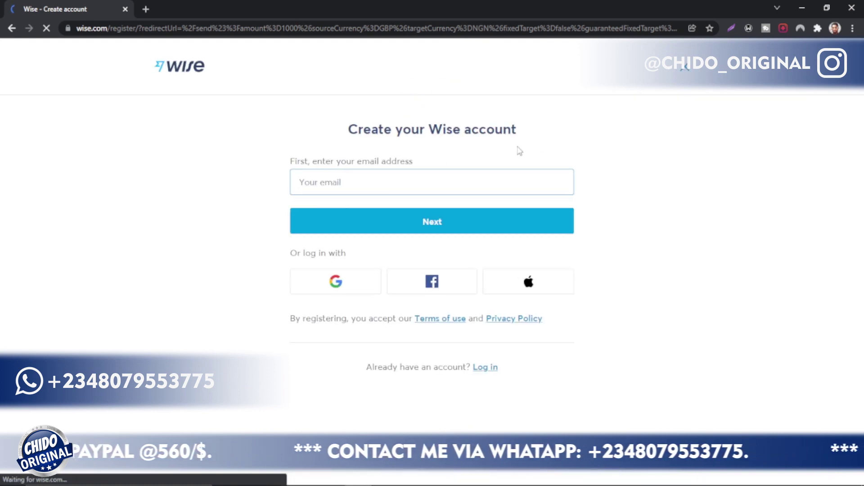
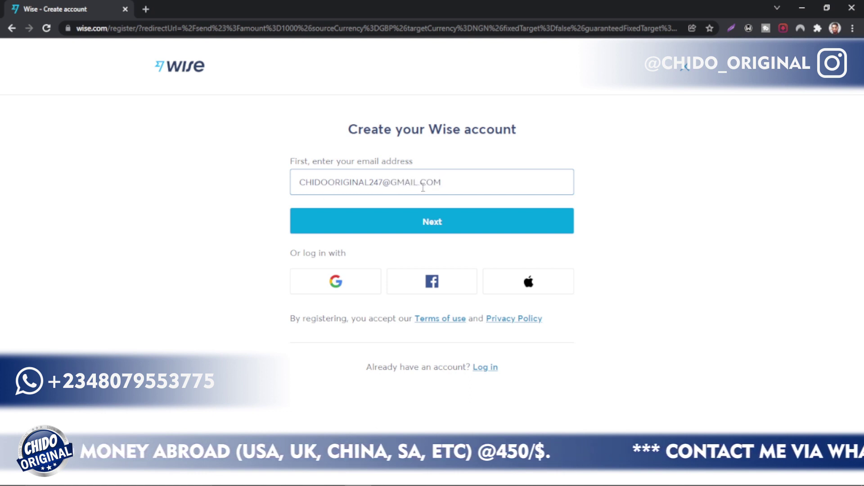
pyautogui.click(457, 228)
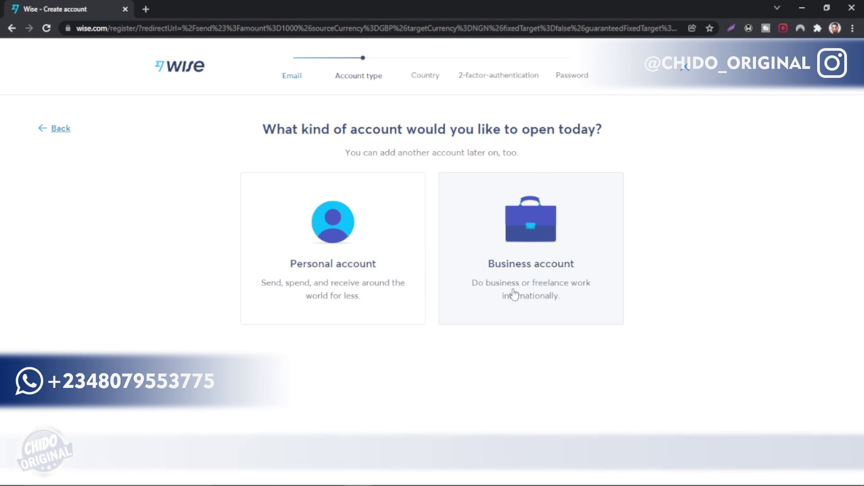
# Step: Choose a personal account with Nigeria as residence and send a verification code to the phone number
pyautogui.click(379, 270)
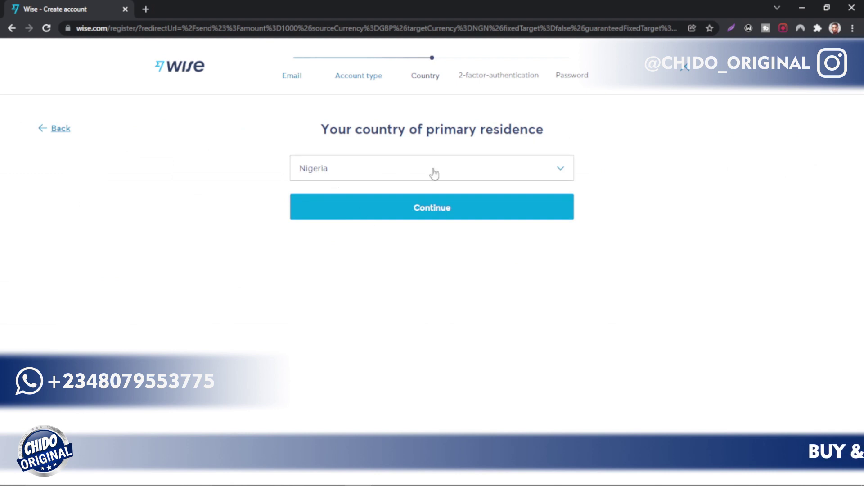
pyautogui.click(440, 209)
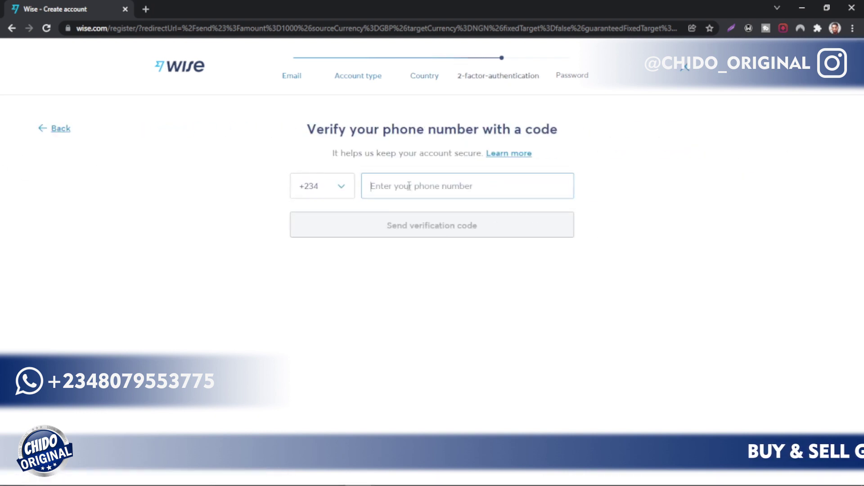
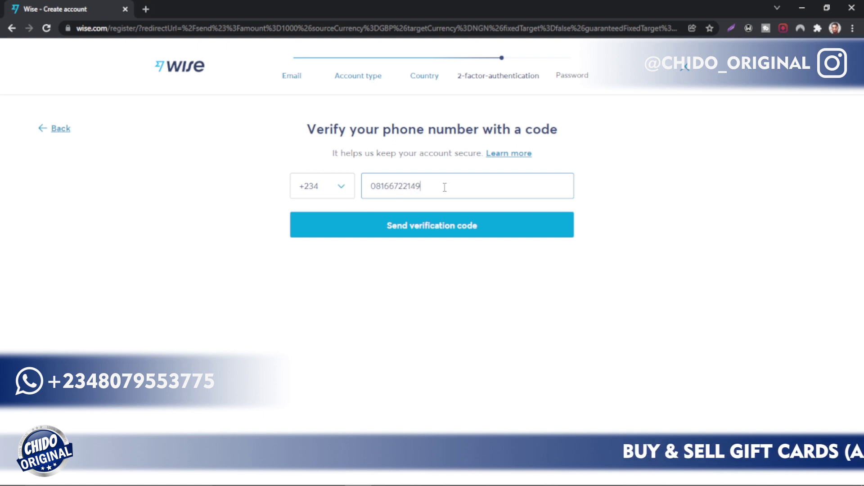
pyautogui.click(416, 224)
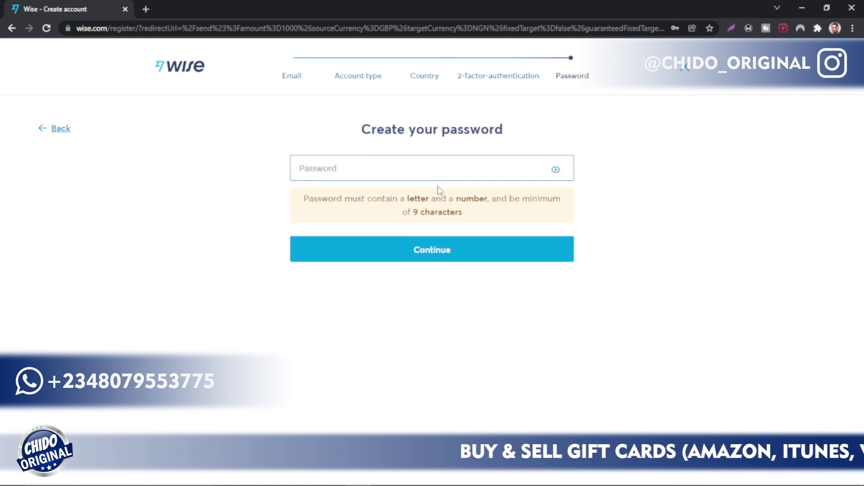
# Step: Set the account password, create the account, and continue past the registration confirmation
pyautogui.click(408, 167)
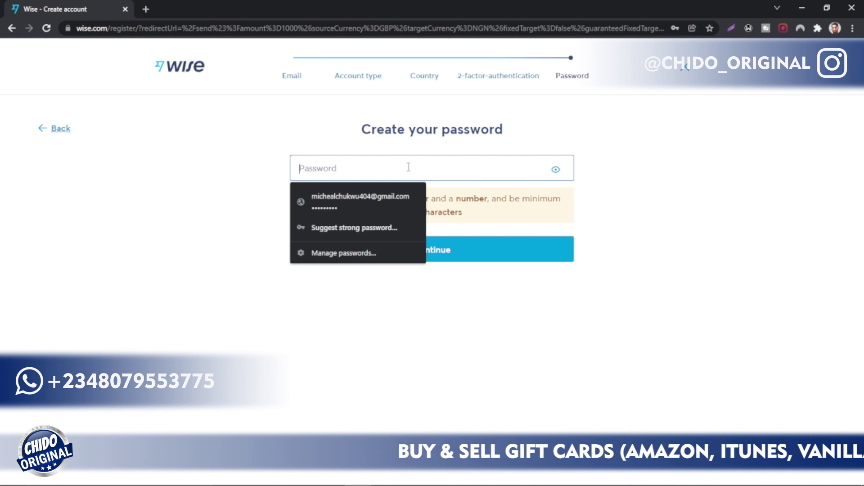
pyautogui.write('••')
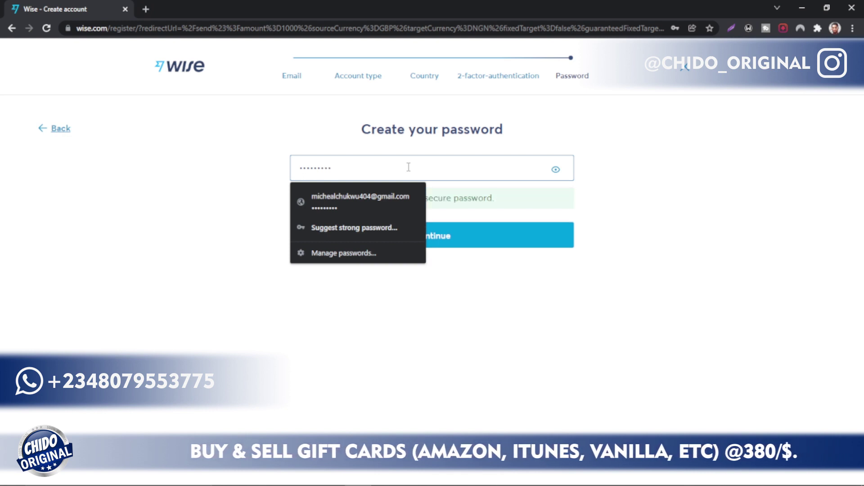
pyautogui.click(481, 243)
pyautogui.click(480, 243)
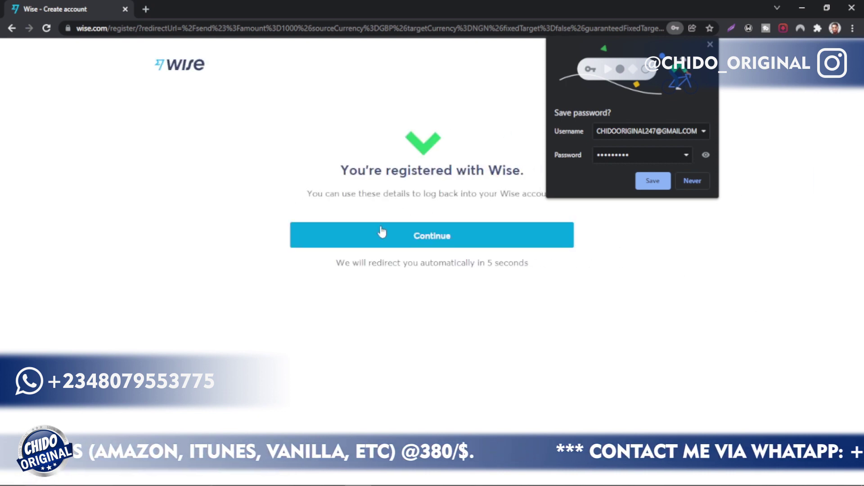
pyautogui.click(416, 238)
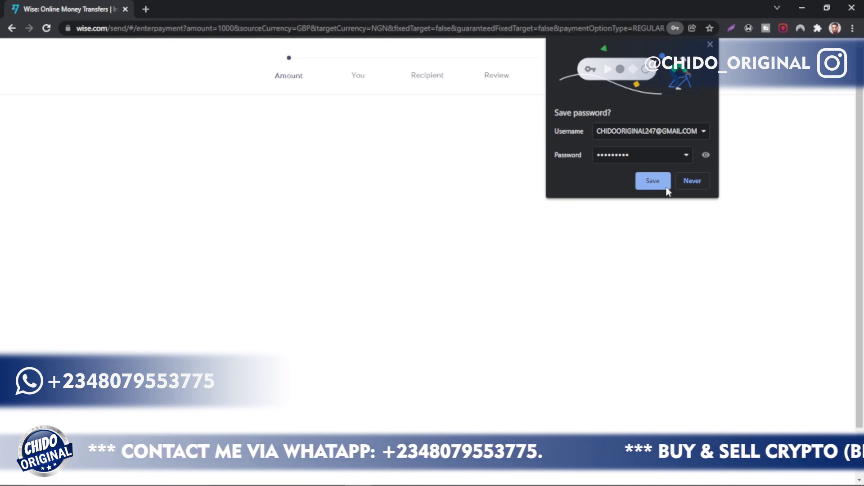
# Step: Decline saving the password and highlight the 1,000 GBP sent and 518,434.12 NGN received amounts
pyautogui.click(693, 182)
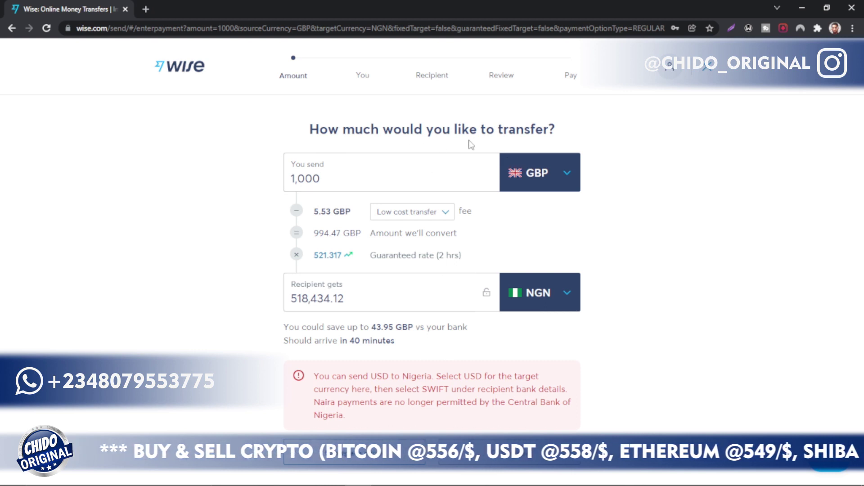
pyautogui.moveTo(322, 177); pyautogui.dragTo(256, 183)
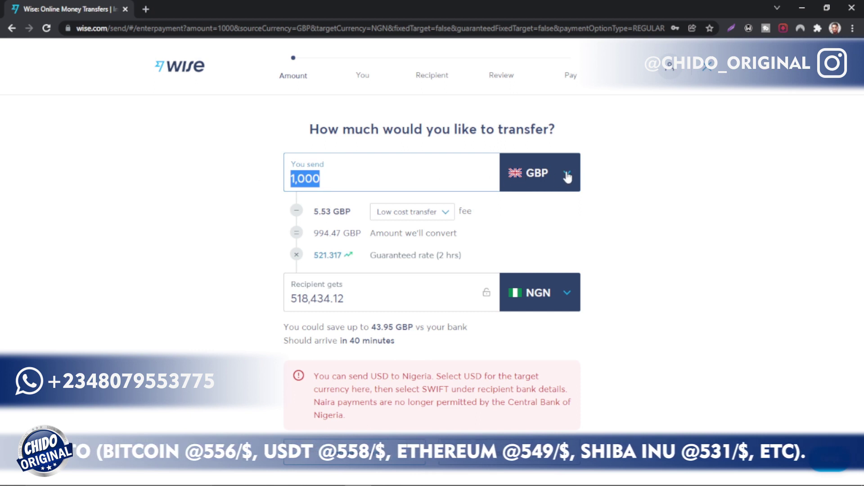
pyautogui.moveTo(364, 295); pyautogui.dragTo(279, 303)
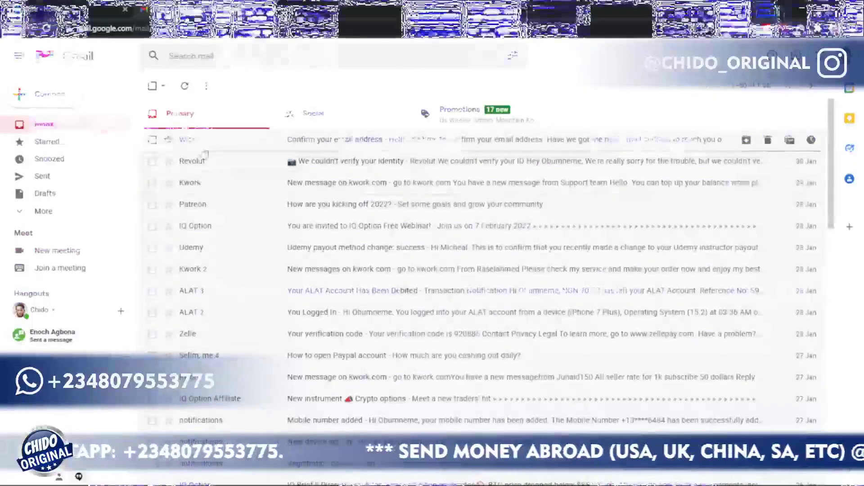
# Step: Open Wise's 'Confirm your email address' message in Gmail and confirm the email address
pyautogui.click(201, 144)
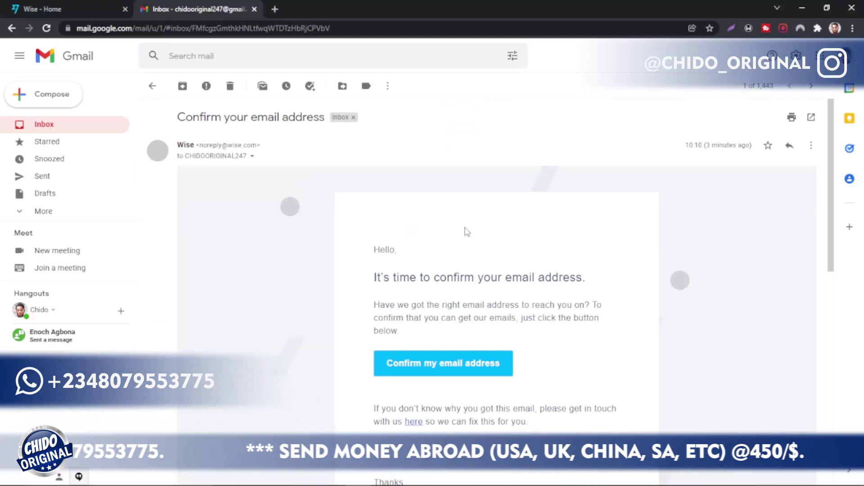
pyautogui.scroll(-2, 516, 393)
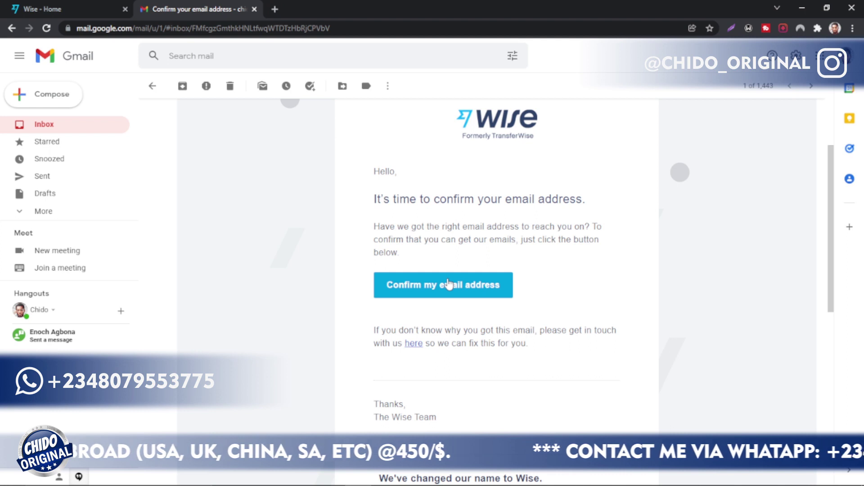
pyautogui.click(448, 284)
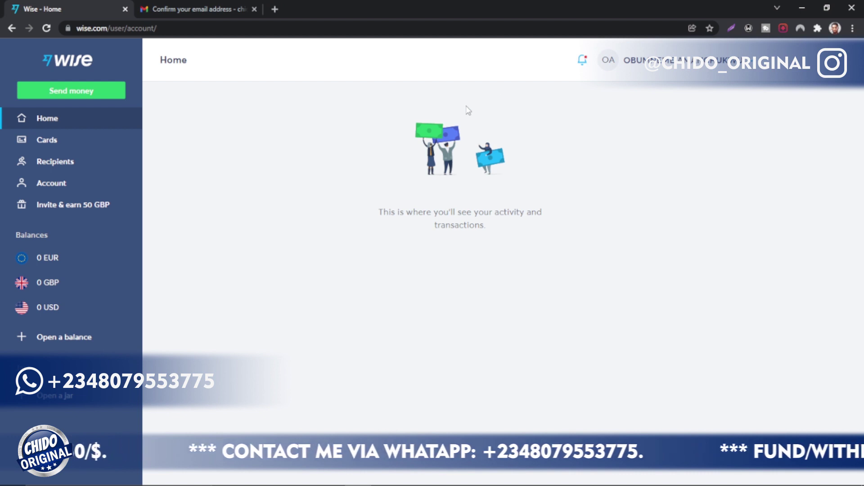
# Step: Check and close the notifications list, then go to the Cards page
pyautogui.click(583, 63)
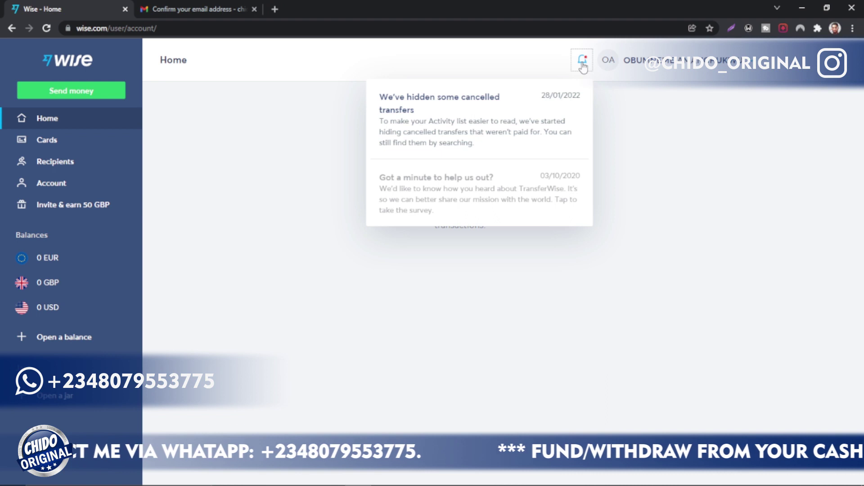
pyautogui.click(583, 63)
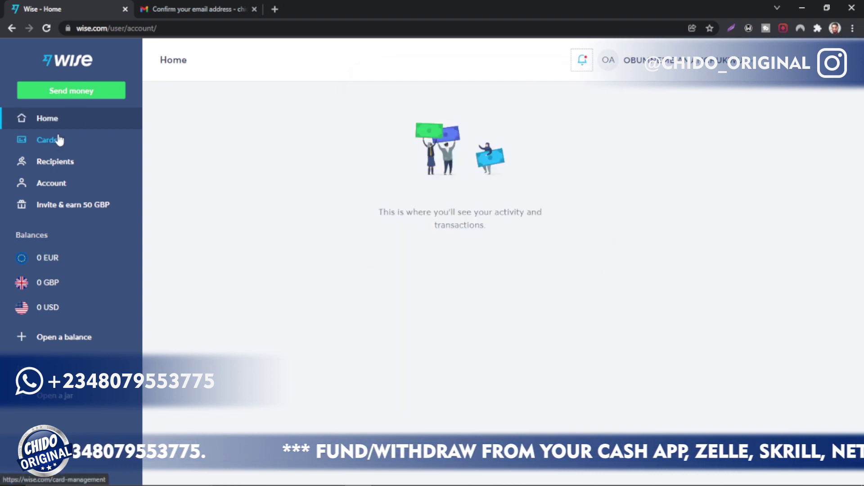
pyautogui.click(74, 146)
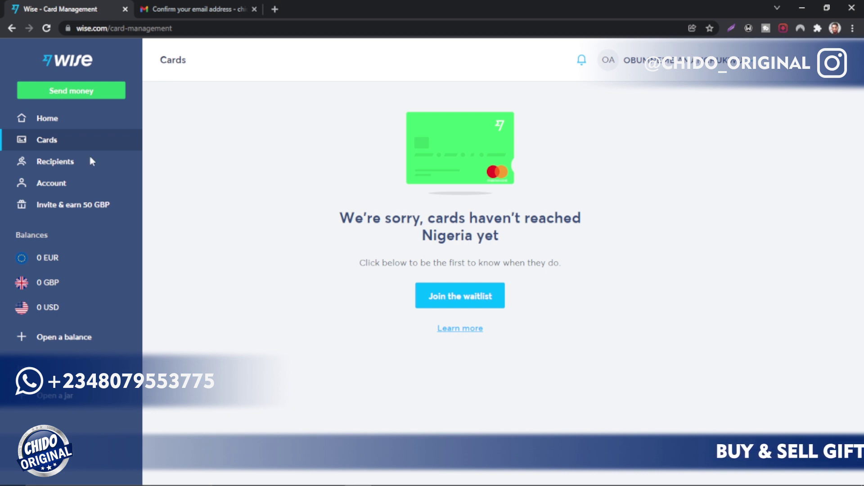
# Step: View the Recipients page with the GBP and USD accounts, then go to the Account page
pyautogui.click(56, 165)
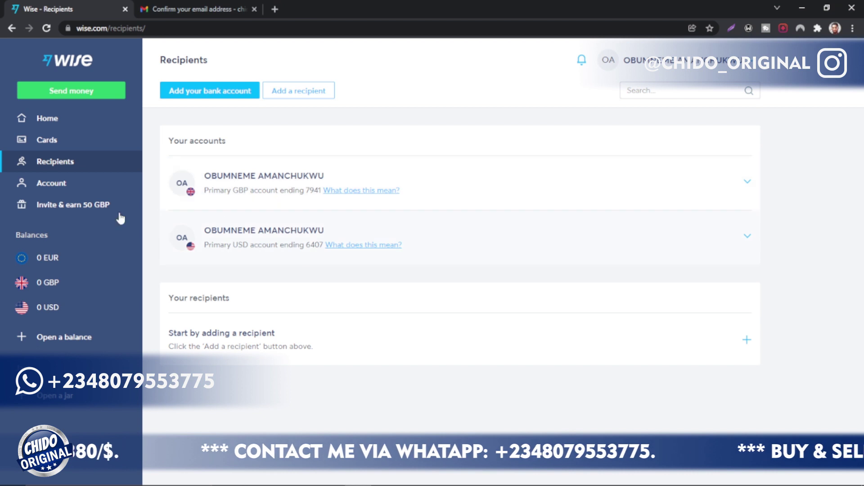
pyautogui.click(67, 184)
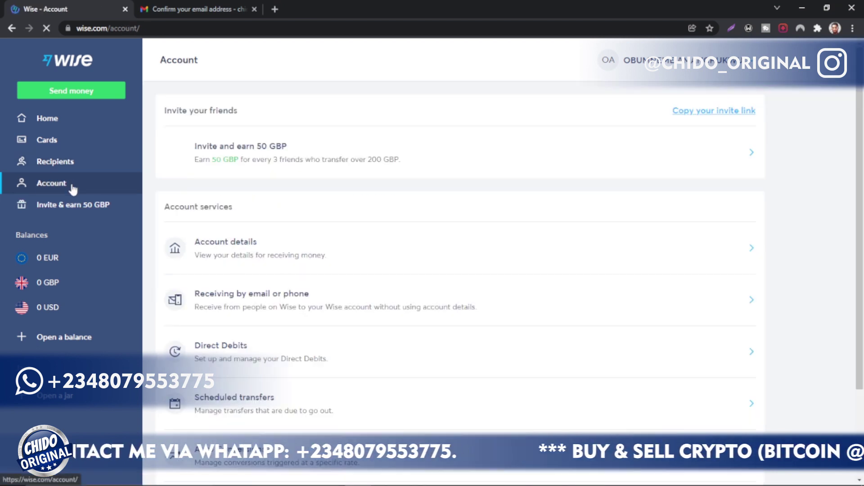
# Step: Scroll the Account services list down to Statements and reports
pyautogui.scroll(-3, 309, 227)
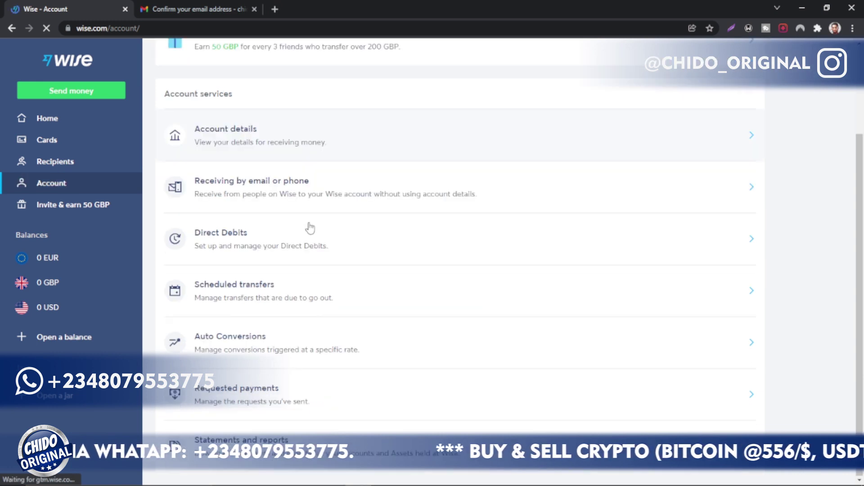
pyautogui.scroll(1, 310, 225)
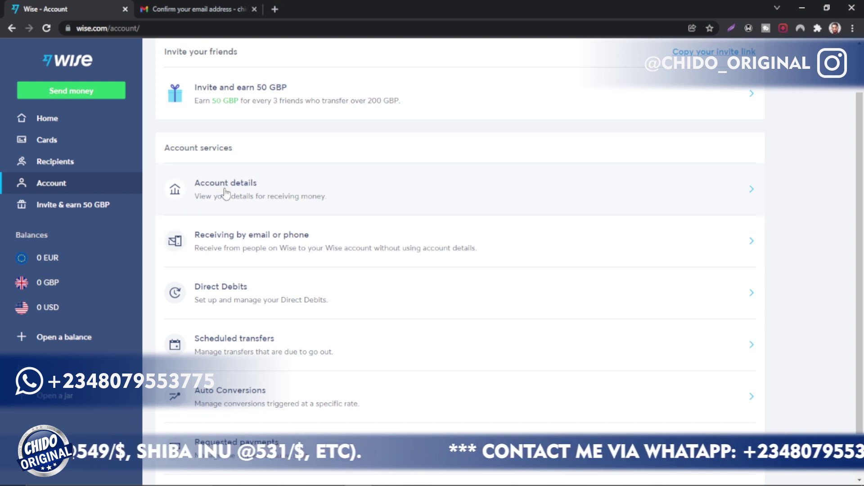
pyautogui.scroll(-1, 238, 242)
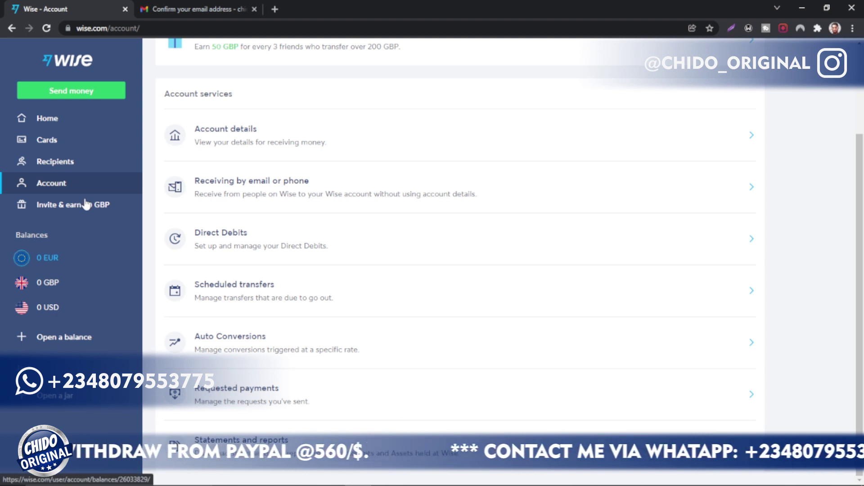
pyautogui.click(102, 210)
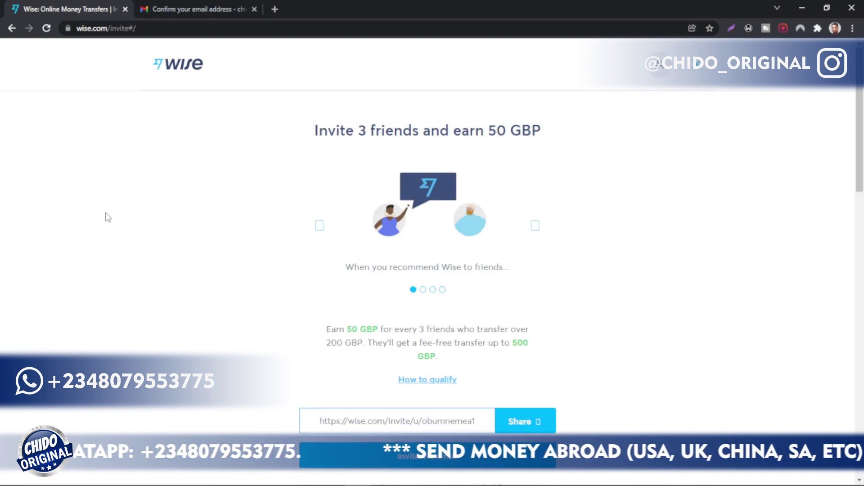
pyautogui.scroll(-5, 477, 328)
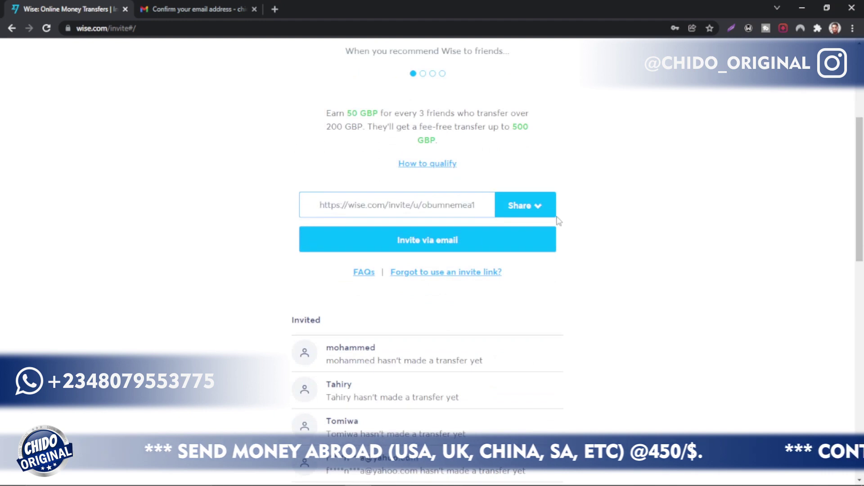
pyautogui.scroll(1, 566, 302)
pyautogui.hotkey('alt', 'Left')
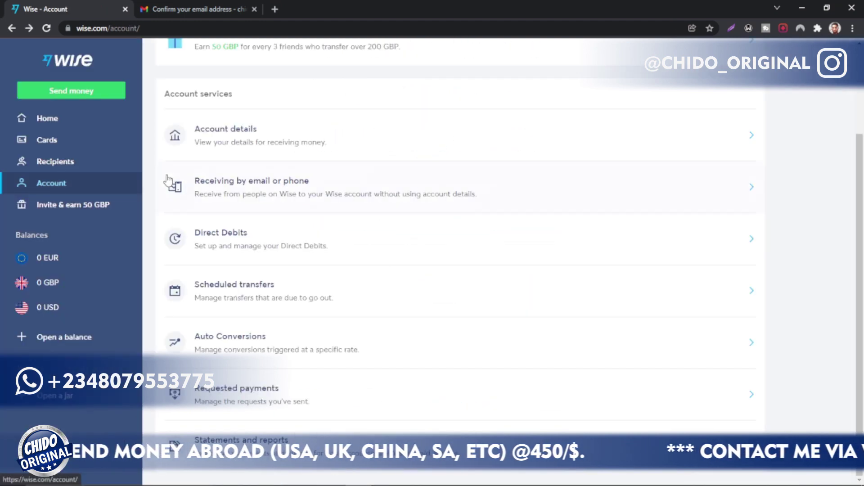
# Step: Open Account details, expand US dollar, and highlight its Deposit 10,000 NGN requirement
pyautogui.click(227, 132)
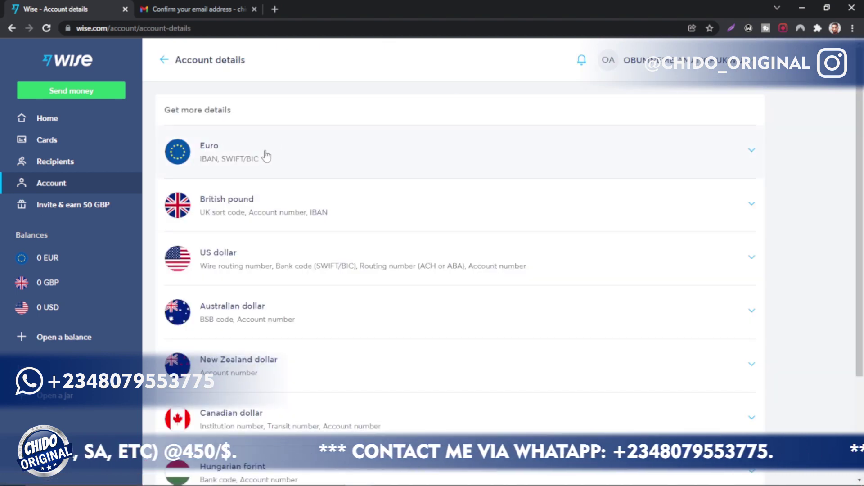
pyautogui.scroll(-2, 255, 177)
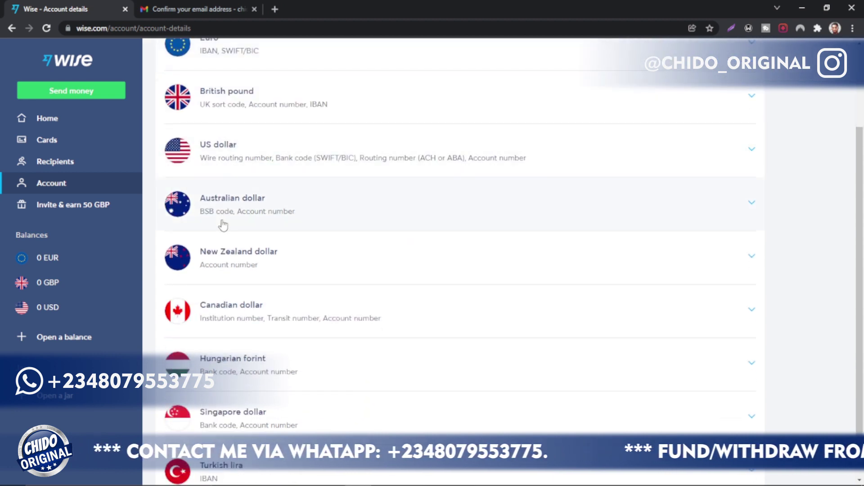
pyautogui.scroll(-1, 246, 278)
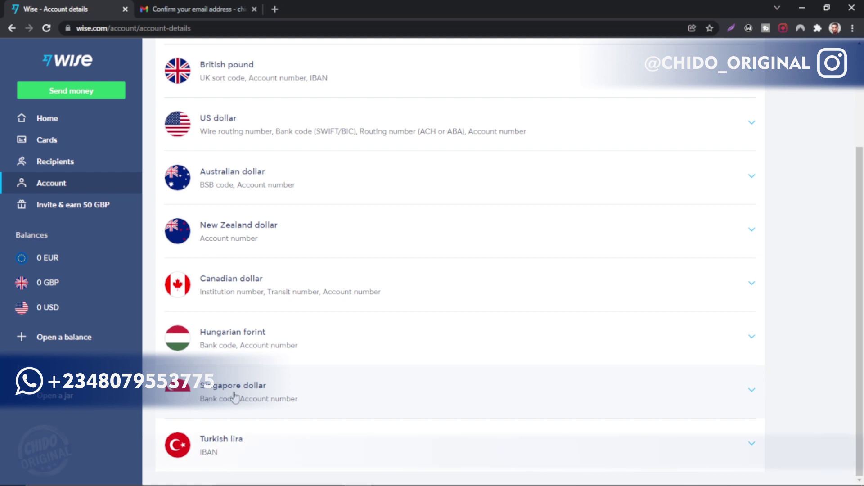
pyautogui.scroll(3, 231, 445)
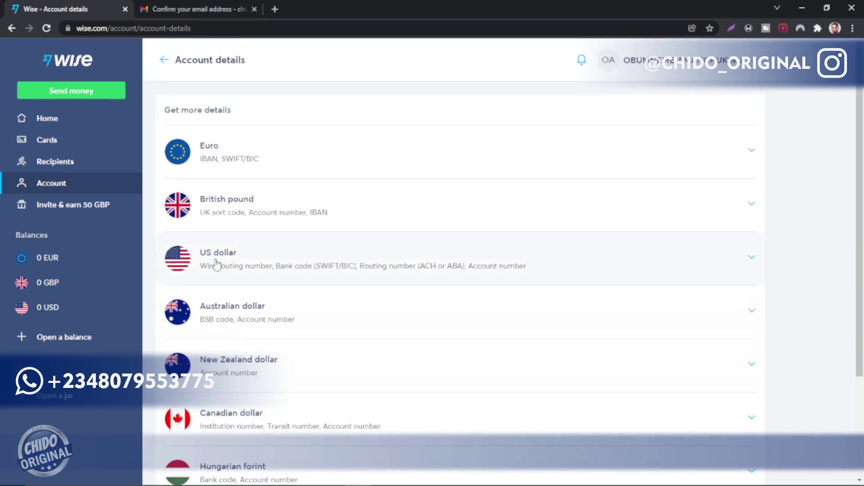
pyautogui.click(217, 261)
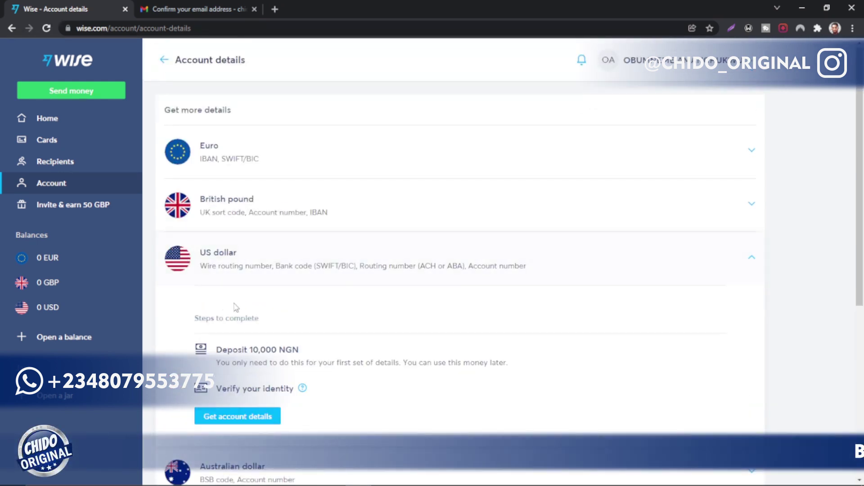
pyautogui.scroll(-3, 236, 308)
pyautogui.scroll(-2, 236, 307)
pyautogui.scroll(1, 236, 307)
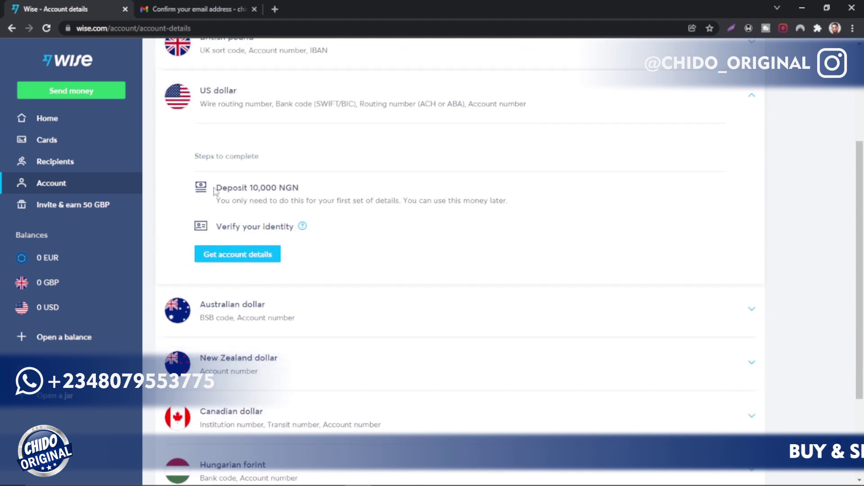
pyautogui.moveTo(217, 191); pyautogui.dragTo(312, 189)
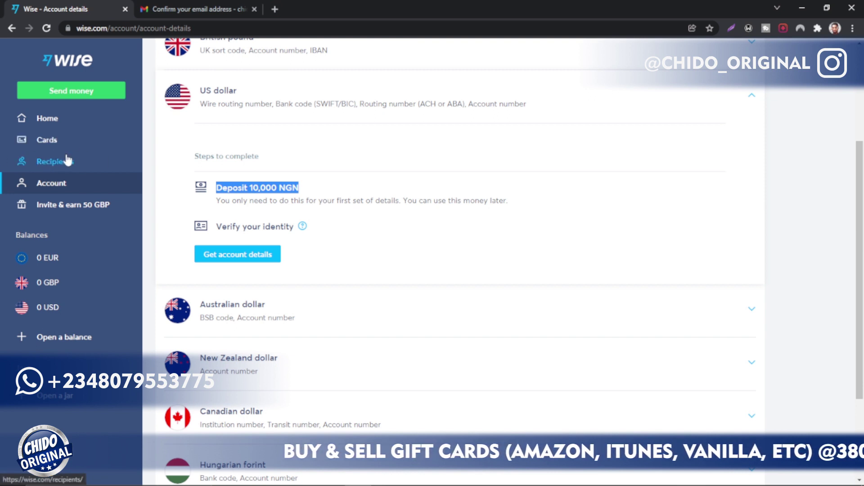
# Step: Start getting USD account details and review the add-money page's 10,000 amount and Nigeria notice
pyautogui.click(257, 255)
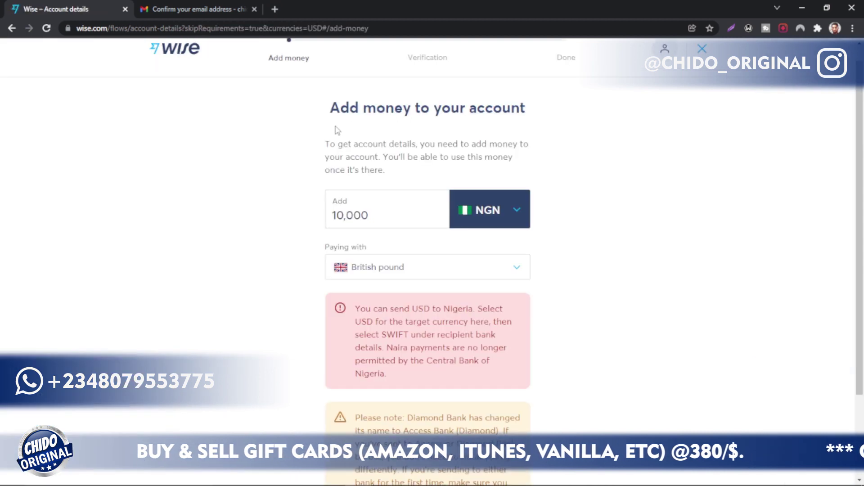
pyautogui.moveTo(331, 115); pyautogui.dragTo(578, 127)
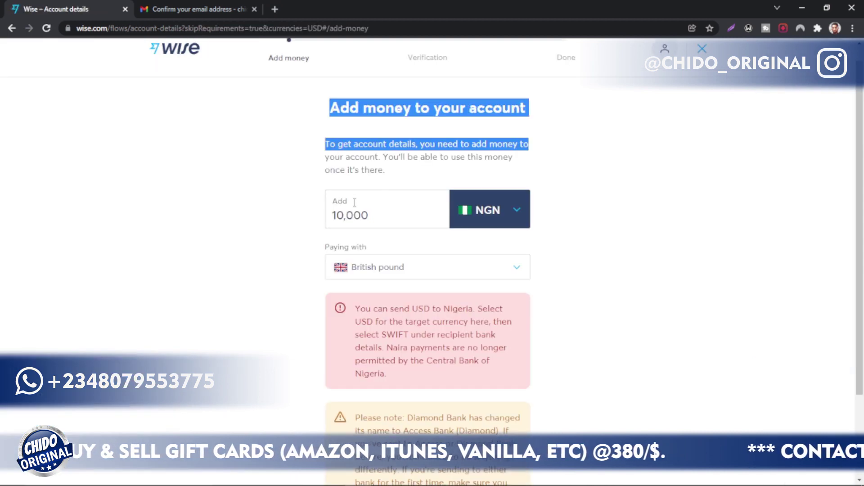
pyautogui.moveTo(407, 217); pyautogui.dragTo(277, 218)
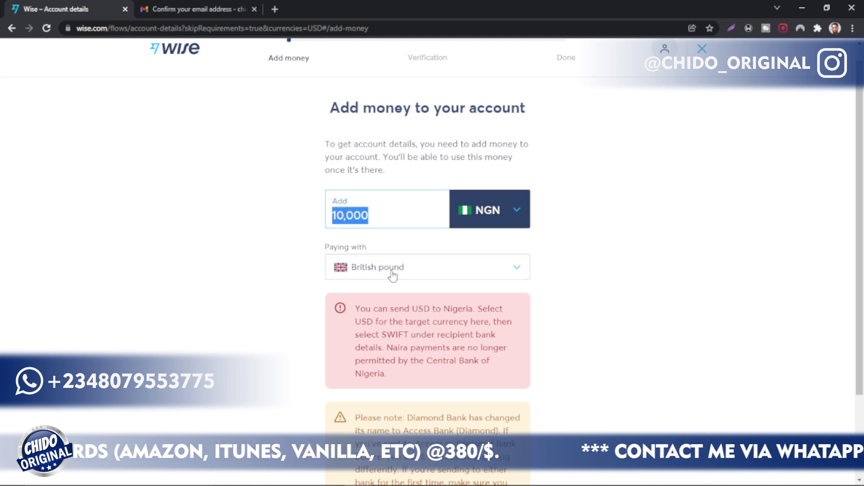
pyautogui.scroll(-3, 410, 318)
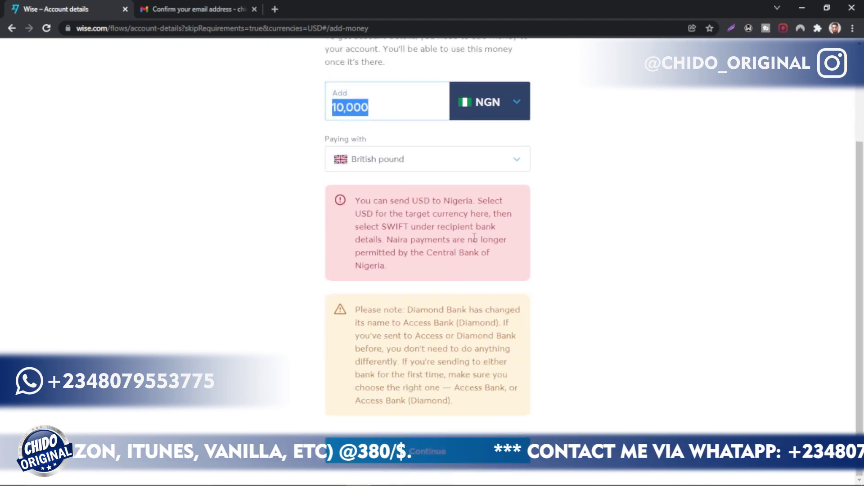
pyautogui.moveTo(354, 208); pyautogui.dragTo(493, 300)
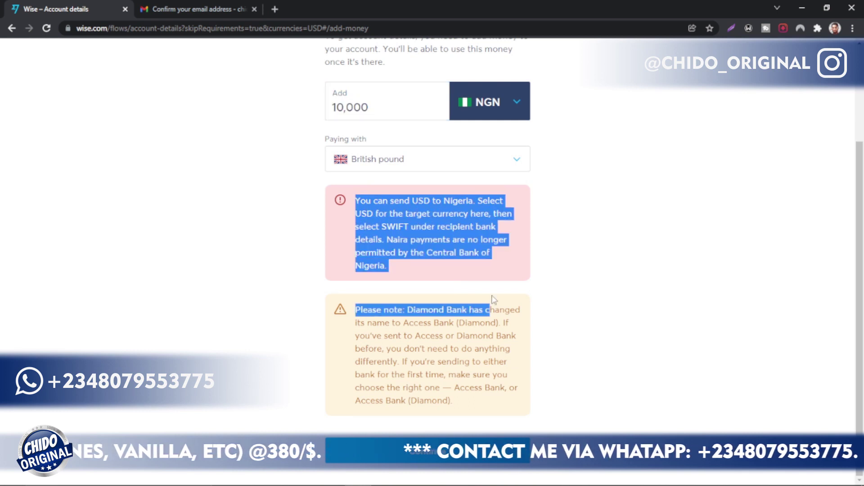
pyautogui.scroll(3, 494, 301)
# Step: Switch the amount's currency to USD and pay with US dollar
pyautogui.click(494, 228)
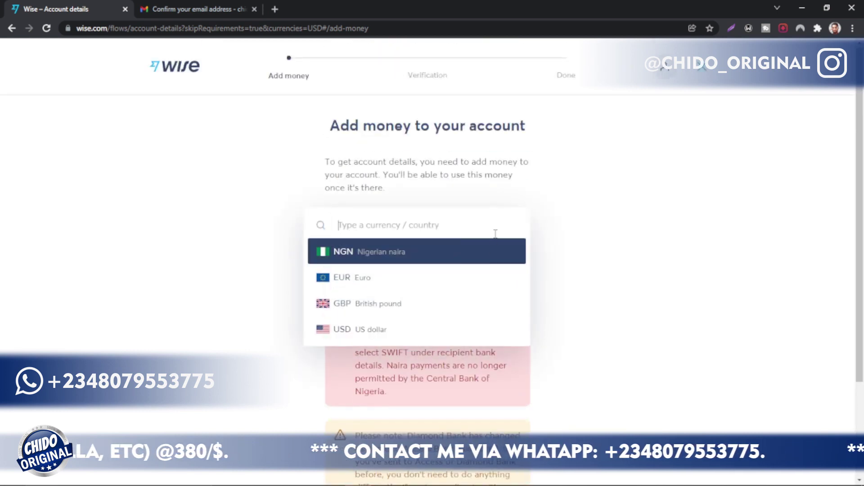
pyautogui.click(374, 329)
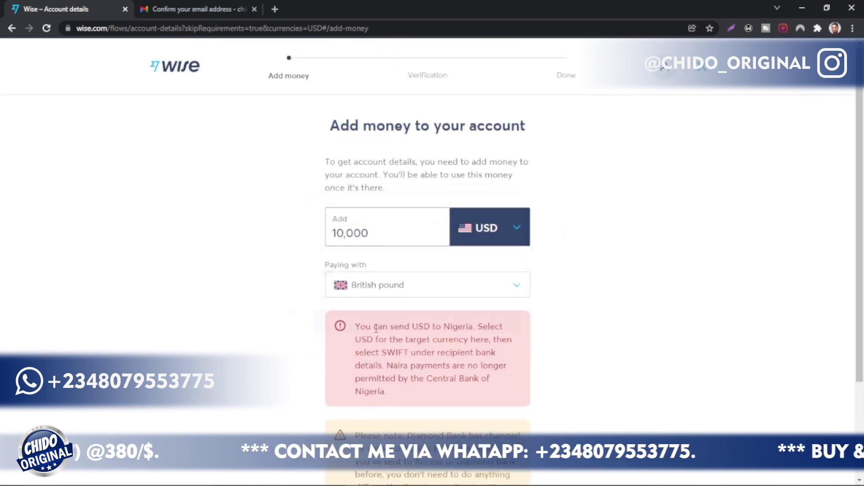
pyautogui.click(511, 283)
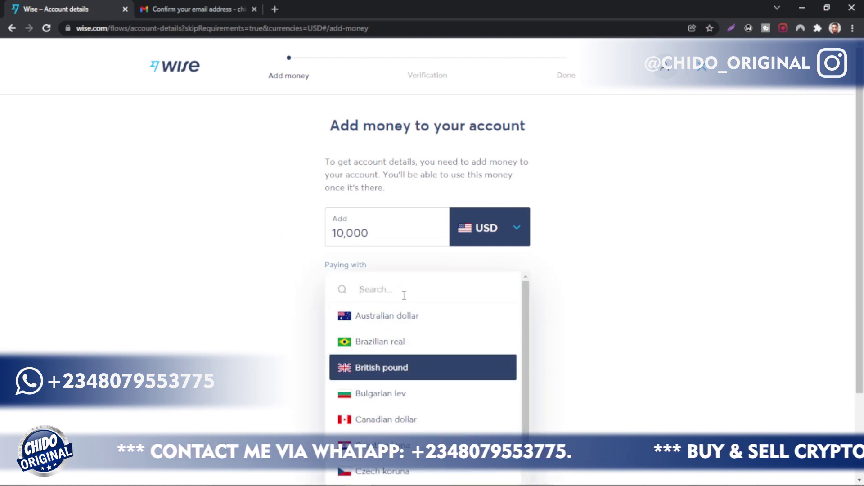
pyautogui.write('USD')
pyautogui.click(376, 318)
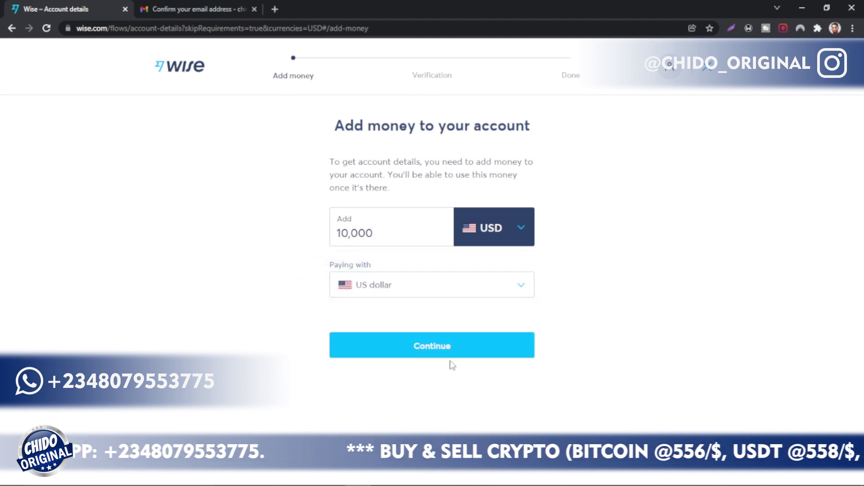
# Step: Replace the 10,000 amount with 20 USD
pyautogui.moveTo(380, 230); pyautogui.dragTo(294, 243)
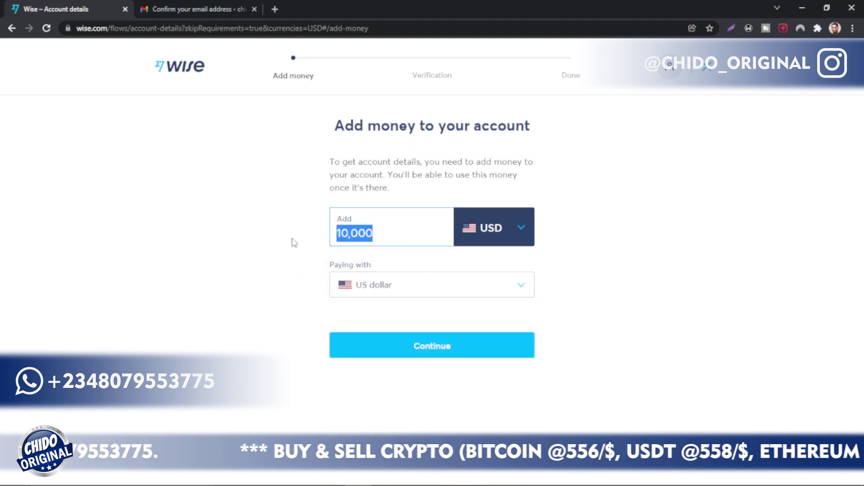
pyautogui.write('20')
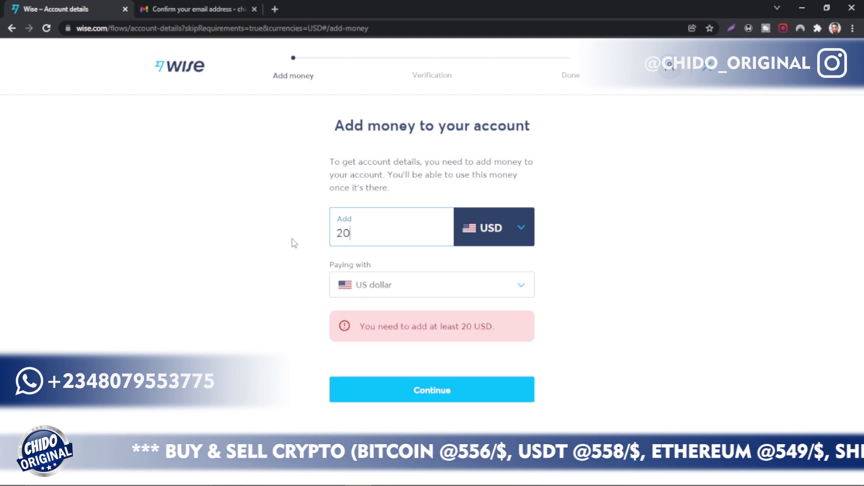
pyautogui.click(314, 269)
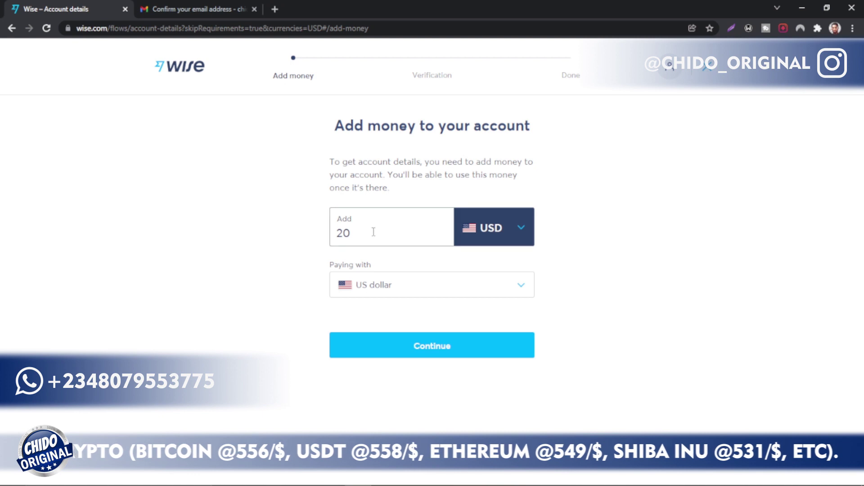
pyautogui.moveTo(339, 234); pyautogui.dragTo(319, 243)
pyautogui.click(354, 233)
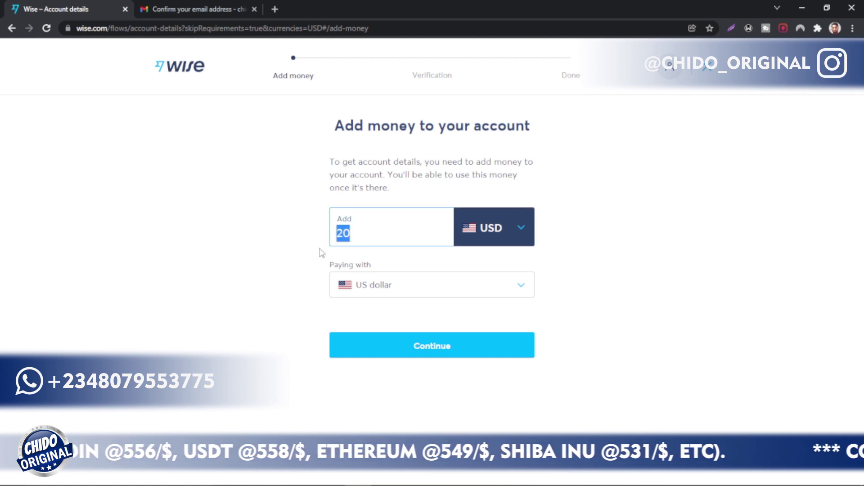
# Step: Pay the 20 USD top-up by debit card (20.23 USD total with 0.23 USD fees) and proceed to payment
pyautogui.click(445, 355)
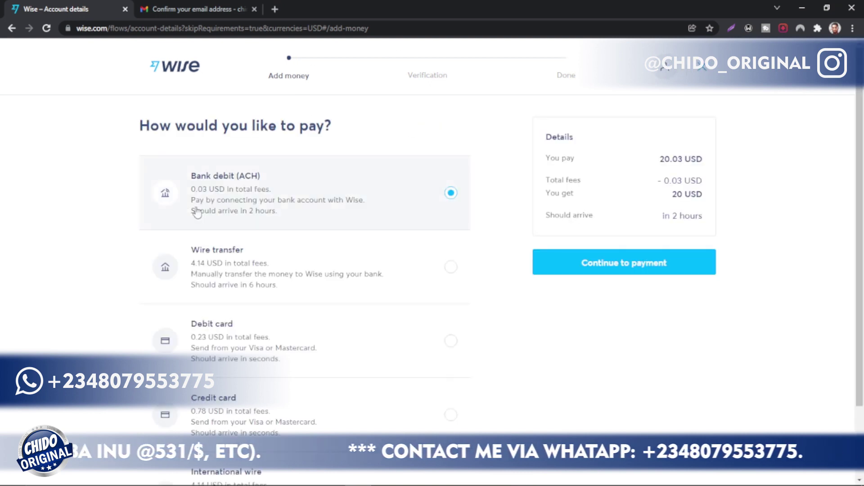
pyautogui.moveTo(336, 124); pyautogui.dragTo(104, 134)
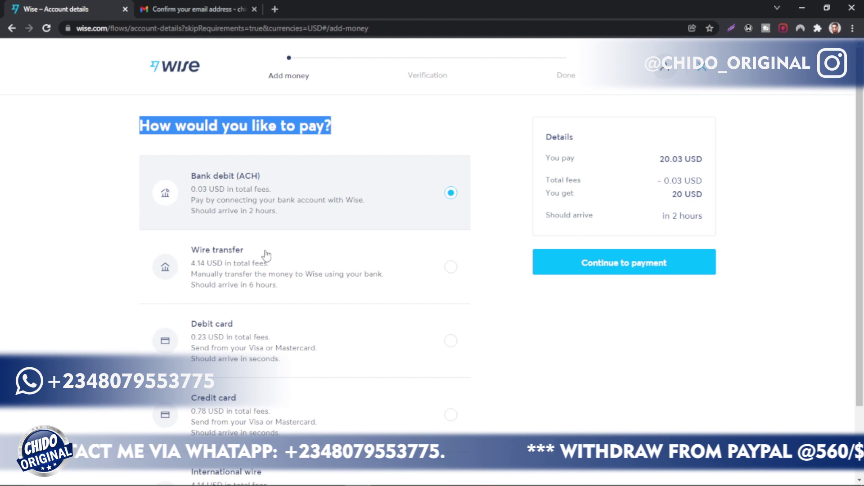
pyautogui.scroll(-1, 267, 255)
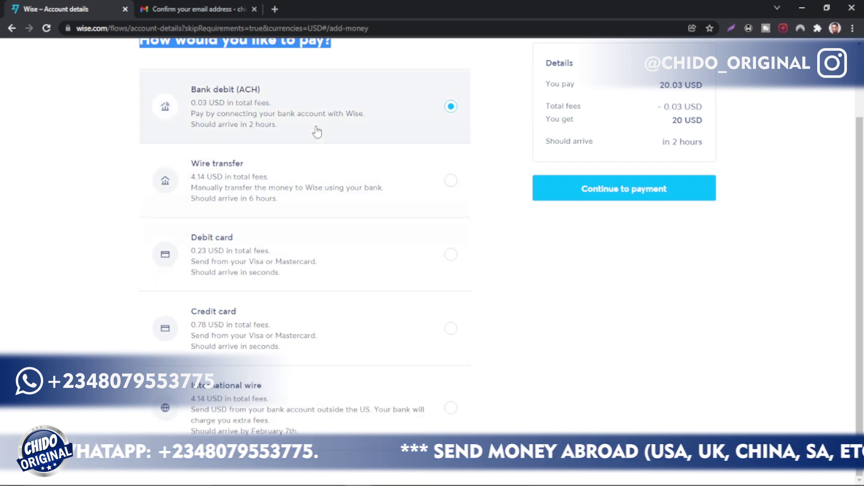
pyautogui.click(444, 254)
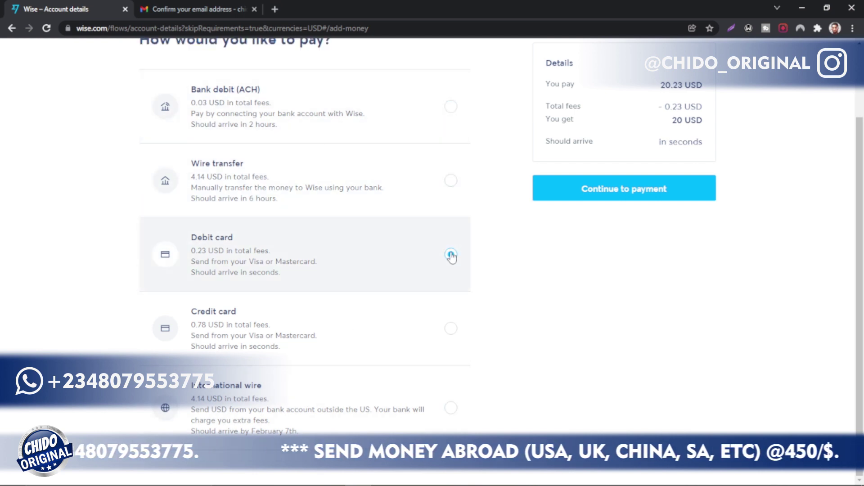
pyautogui.scroll(2, 517, 263)
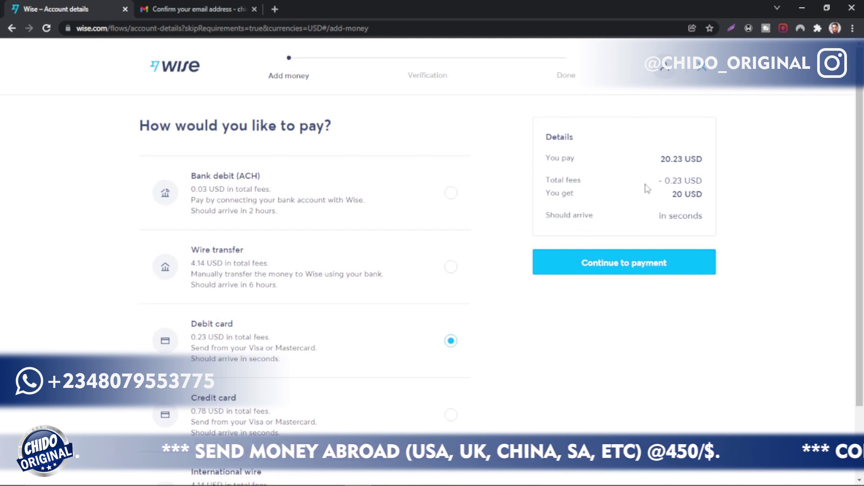
pyautogui.click(643, 260)
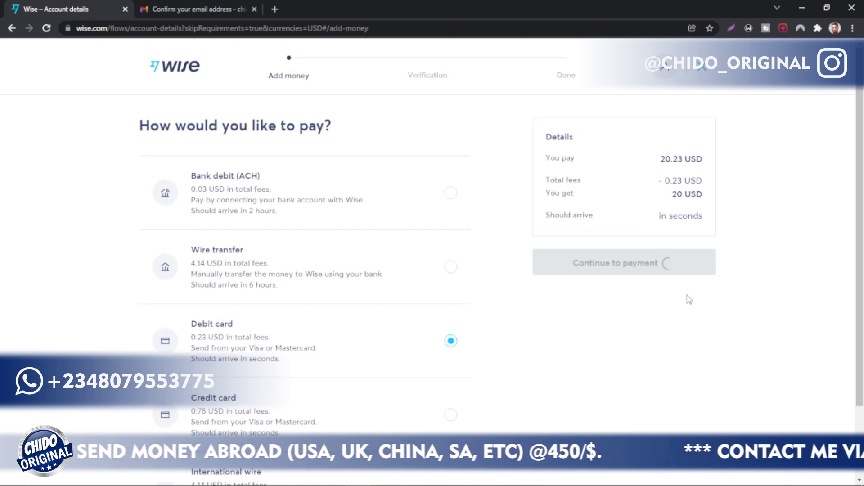
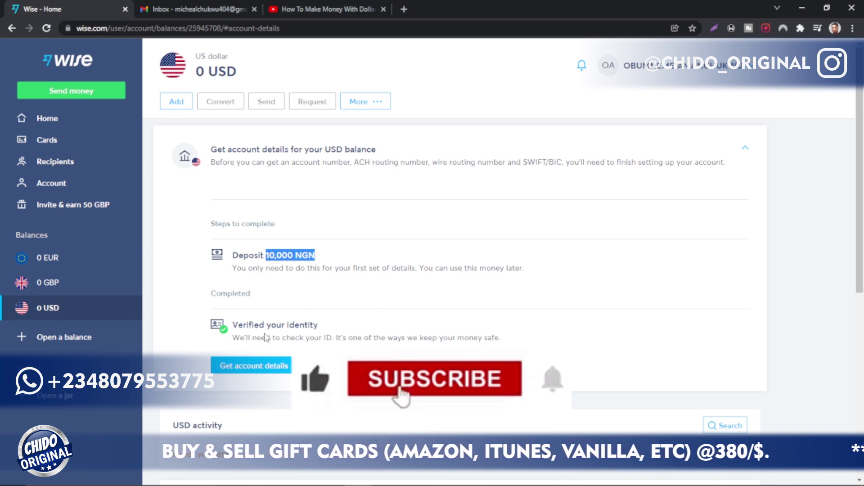
pyautogui.click(322, 328)
pyautogui.moveTo(323, 328); pyautogui.dragTo(238, 325)
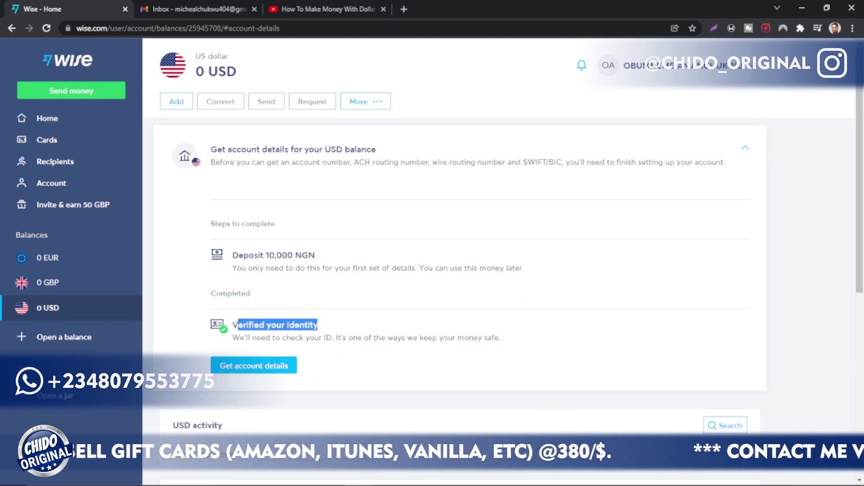
pyautogui.moveTo(238, 325); pyautogui.dragTo(231, 330)
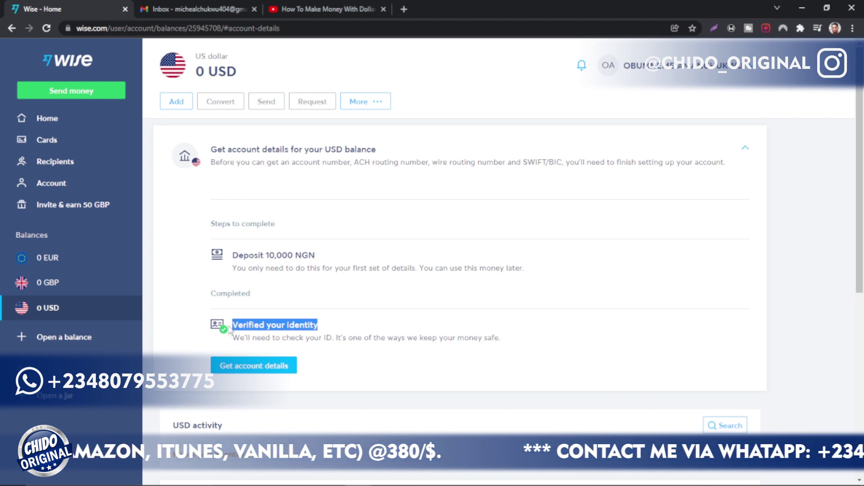
pyautogui.scroll(-3, 224, 331)
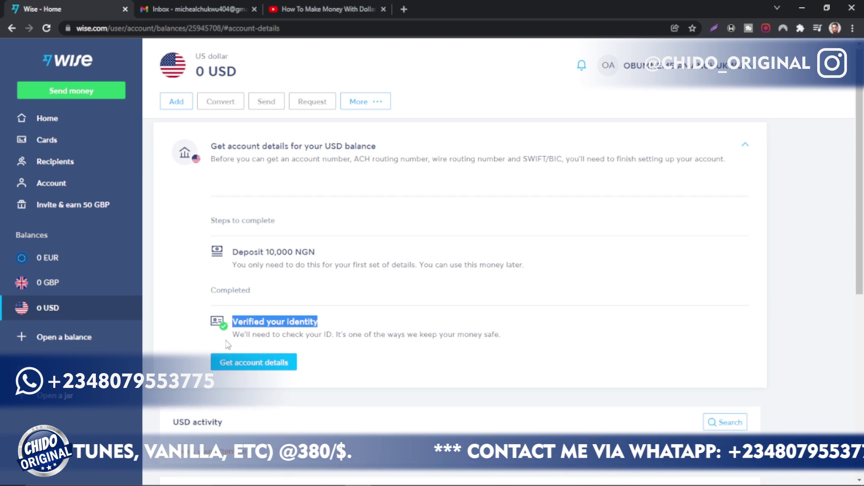
pyautogui.scroll(3, 261, 329)
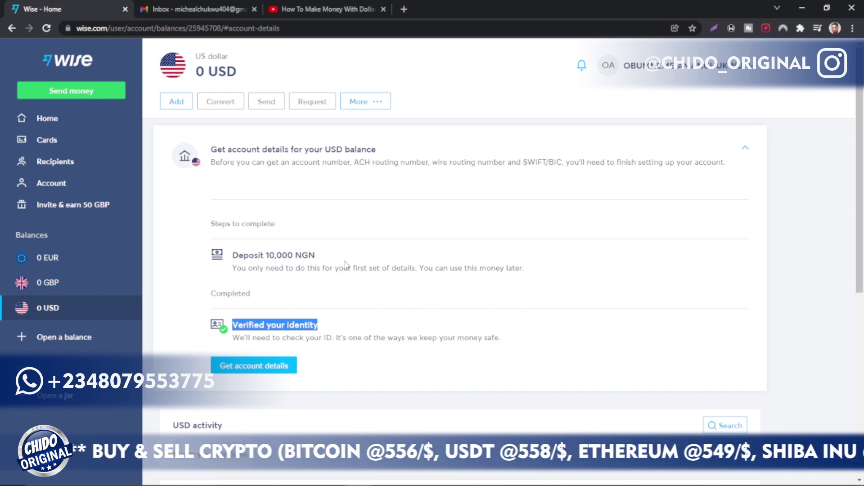
pyautogui.moveTo(333, 260); pyautogui.dragTo(268, 256)
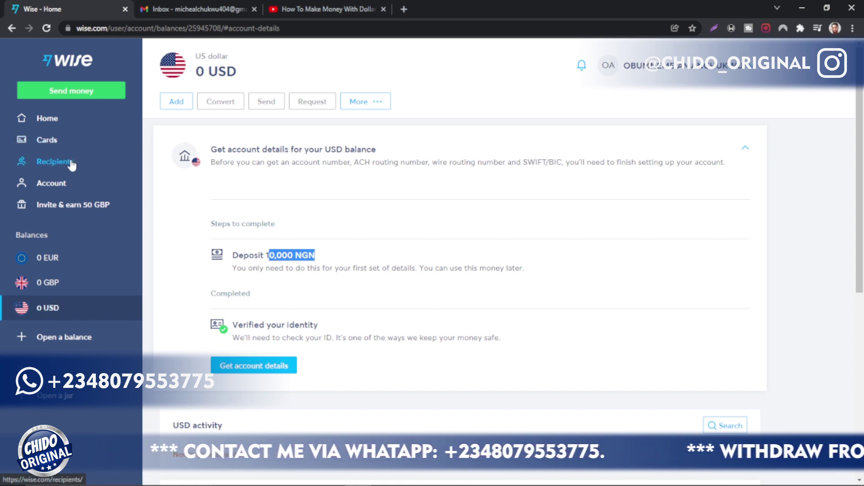
# Step: In Gmail, read Wise's 'We've confirmed your documents' email, then return to the inbox
pyautogui.click(217, 9)
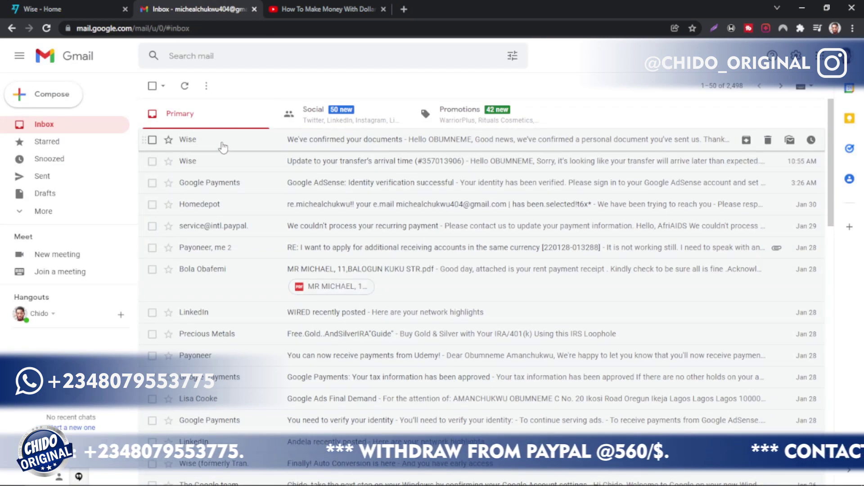
pyautogui.click(318, 141)
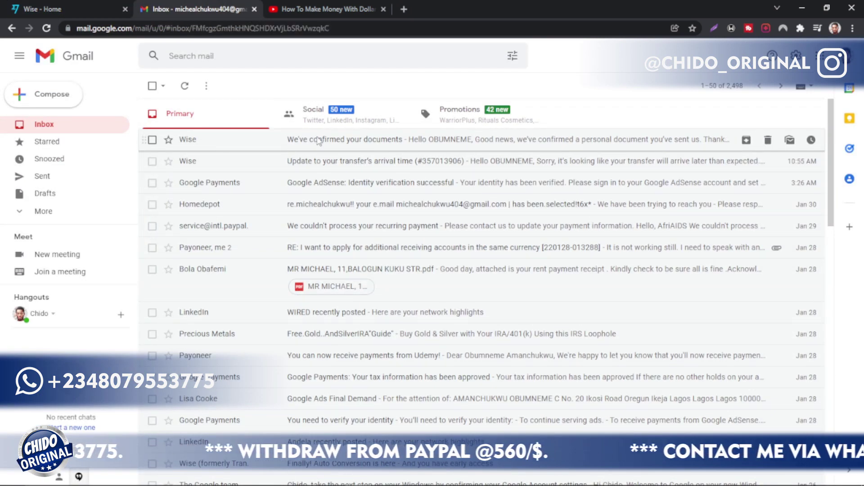
pyautogui.moveTo(360, 305); pyautogui.dragTo(529, 283)
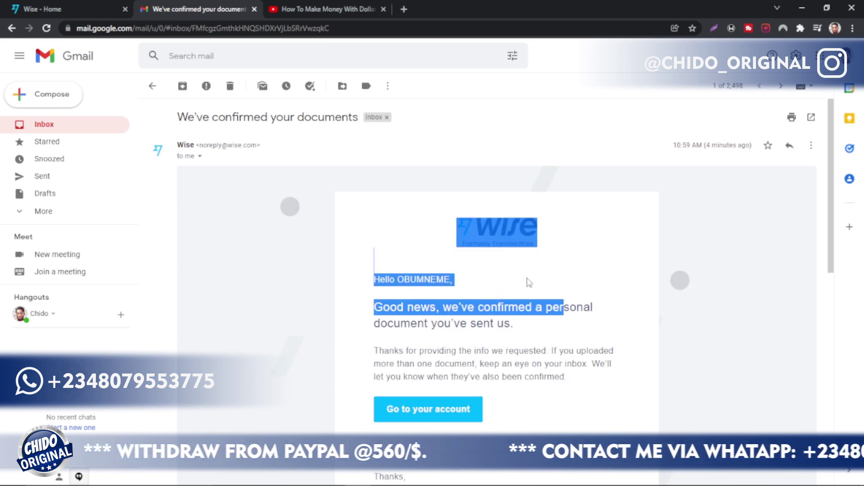
pyautogui.click(11, 28)
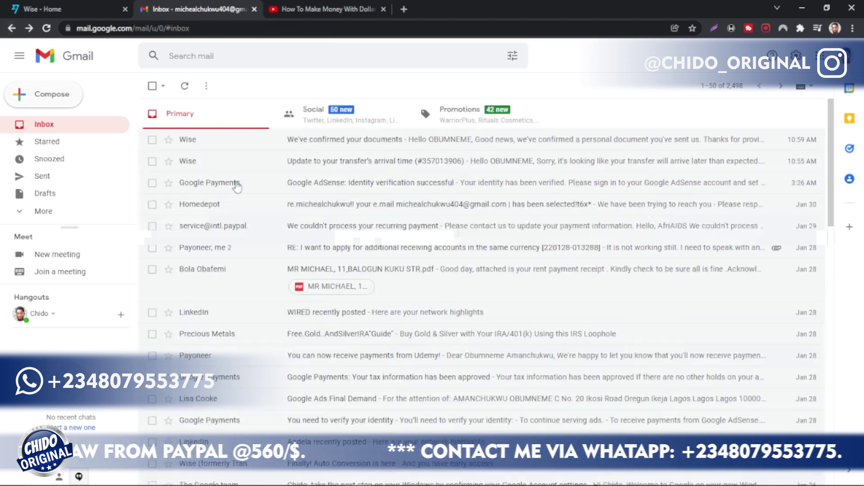
# Step: Open the 'Update to your transfer's arrival time' email, glancing back at the Wise balance page
pyautogui.click(258, 166)
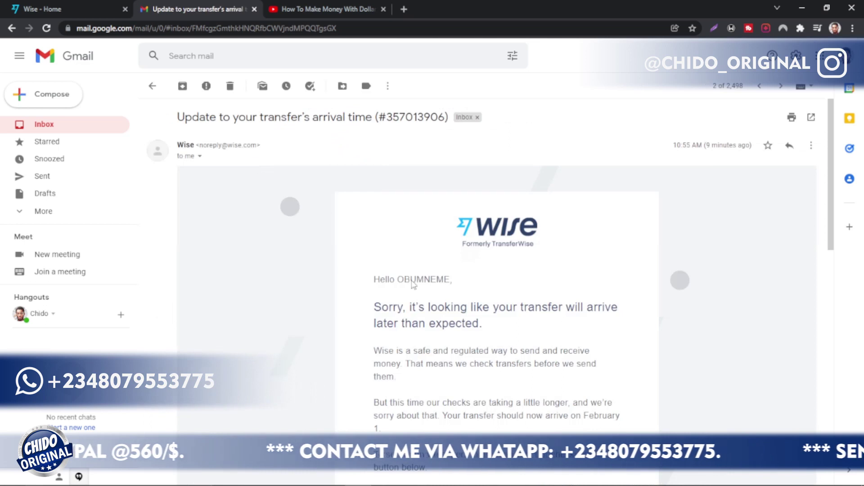
pyautogui.scroll(-2, 412, 285)
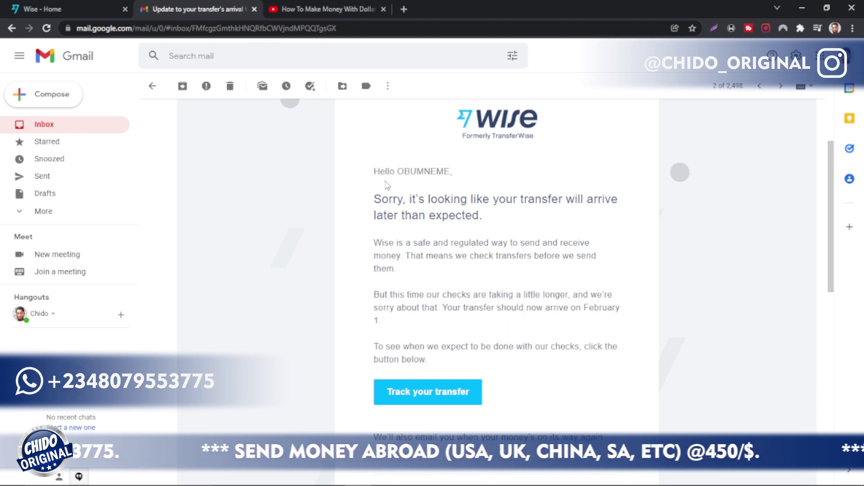
pyautogui.click(59, 9)
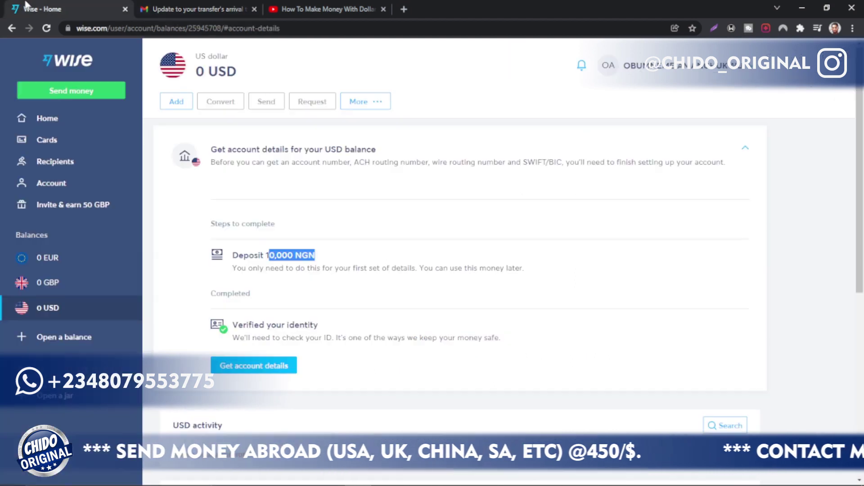
pyautogui.click(201, 7)
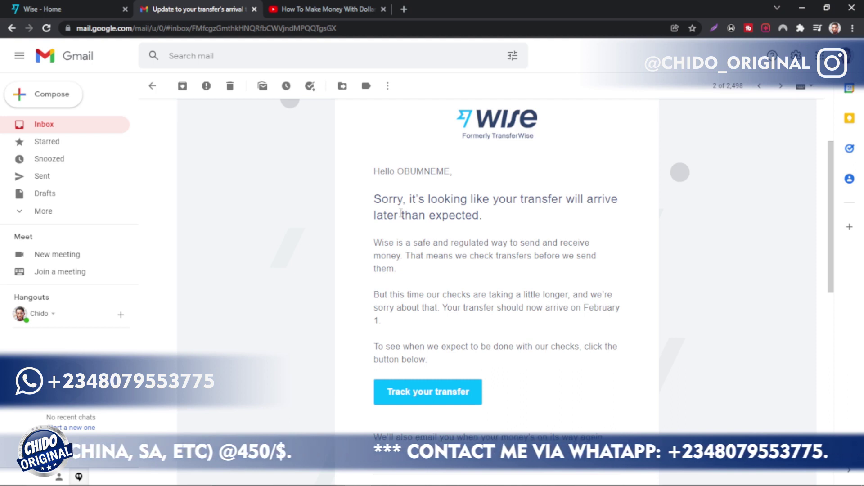
# Step: Highlight the delayed-transfer heading, the February 1 arrival date and the note about tracking checks
pyautogui.moveTo(375, 193); pyautogui.dragTo(580, 222)
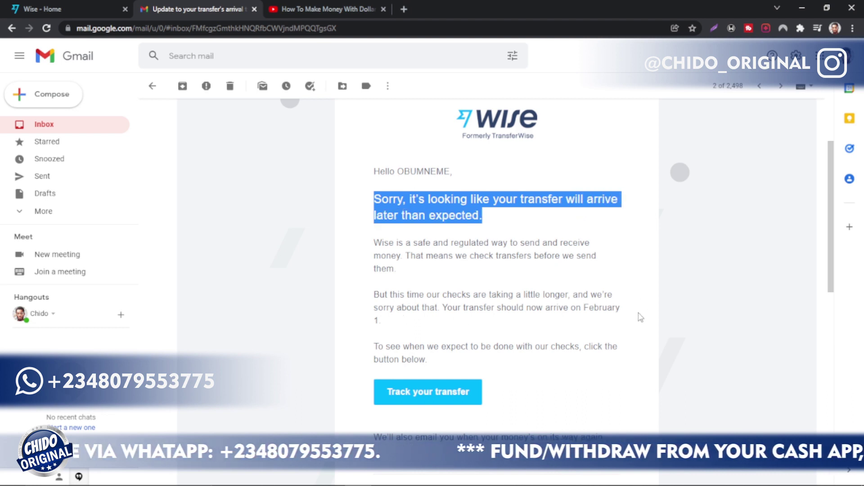
pyautogui.moveTo(588, 308); pyautogui.dragTo(608, 437)
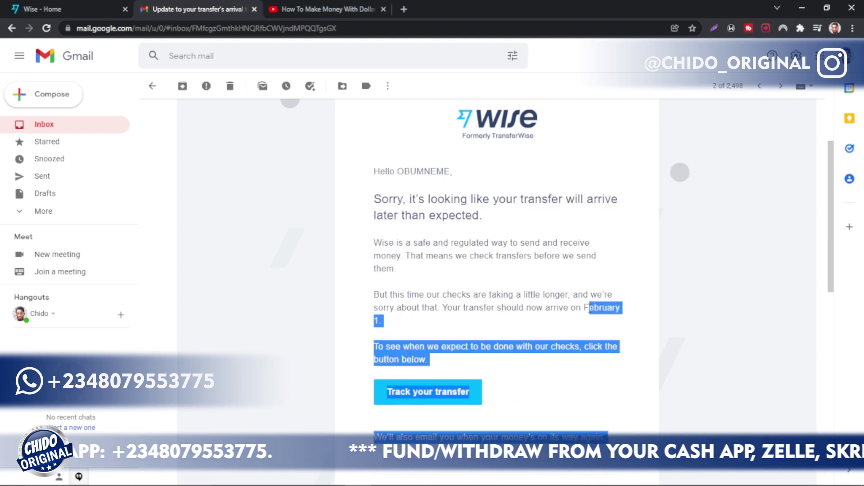
pyautogui.click(549, 328)
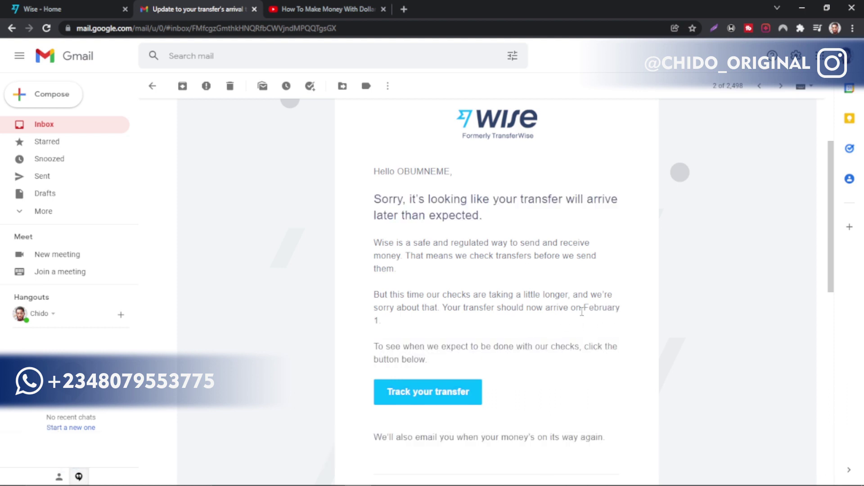
pyautogui.moveTo(581, 308); pyautogui.dragTo(592, 328)
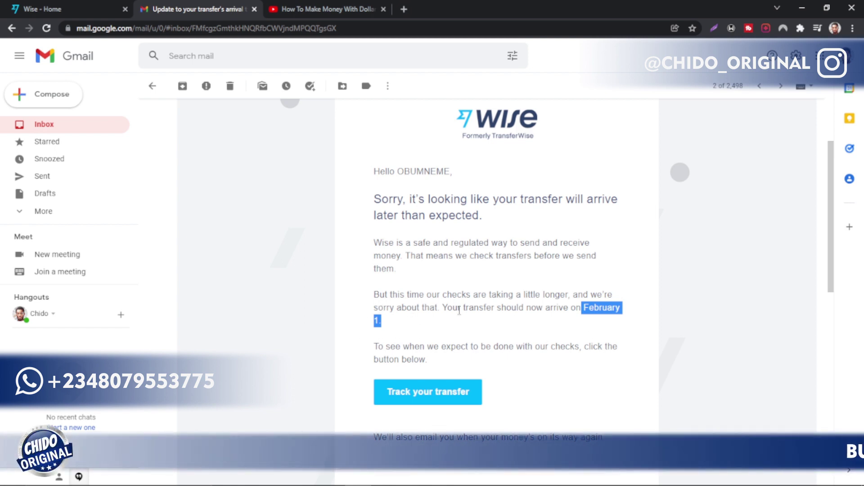
pyautogui.scroll(-1, 459, 311)
pyautogui.moveTo(430, 305); pyautogui.dragTo(379, 293)
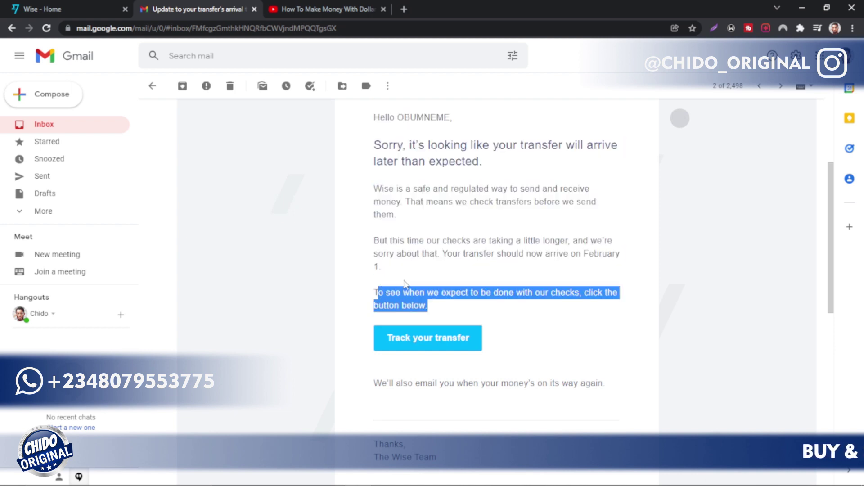
pyautogui.scroll(1, 405, 284)
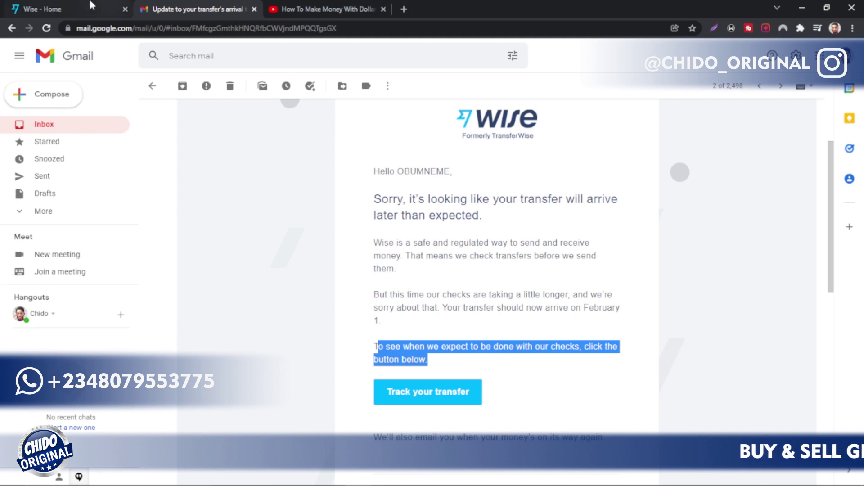
# Step: Back on the Wise Home tab, review the USD activity showing the paused incoming 21 USD
pyautogui.click(75, 5)
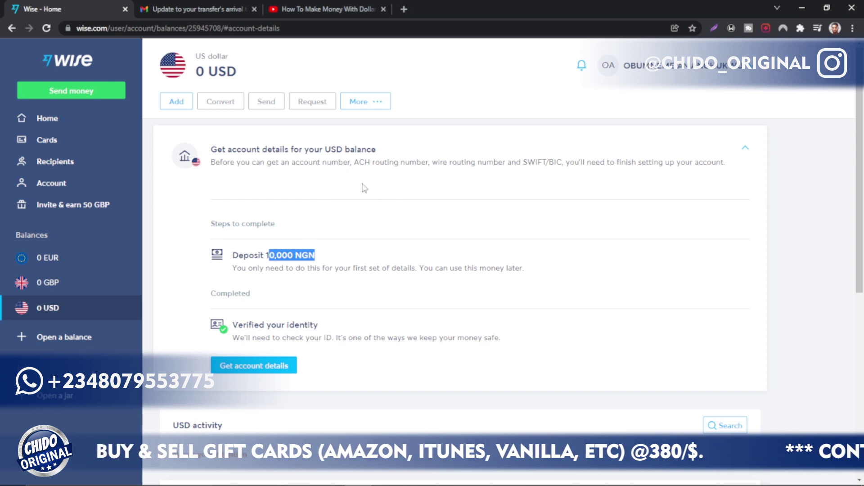
pyautogui.scroll(-3, 284, 289)
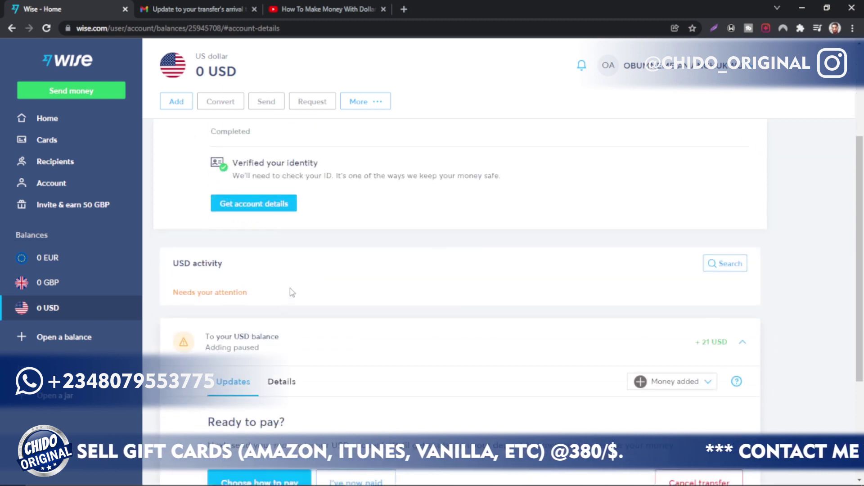
pyautogui.scroll(3, 283, 292)
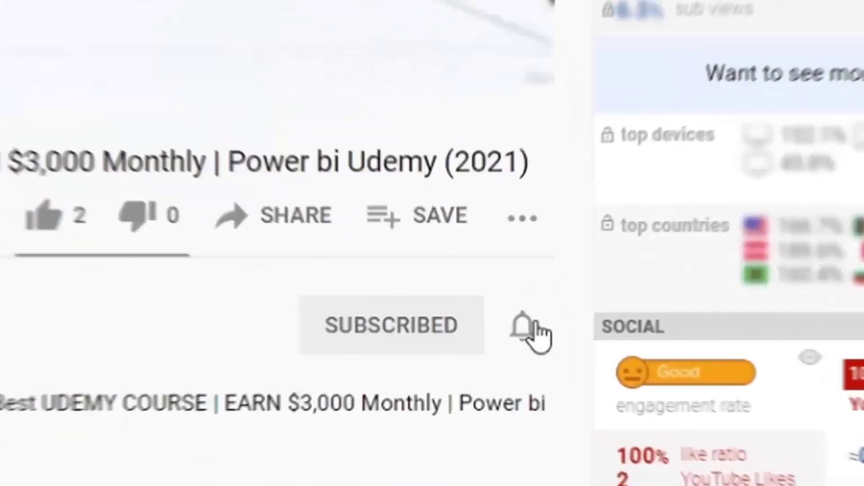
# Step: Set channel notifications to All, like the video, and comment 'the is an awesome informative video'
pyautogui.click(535, 325)
pyautogui.click(666, 403)
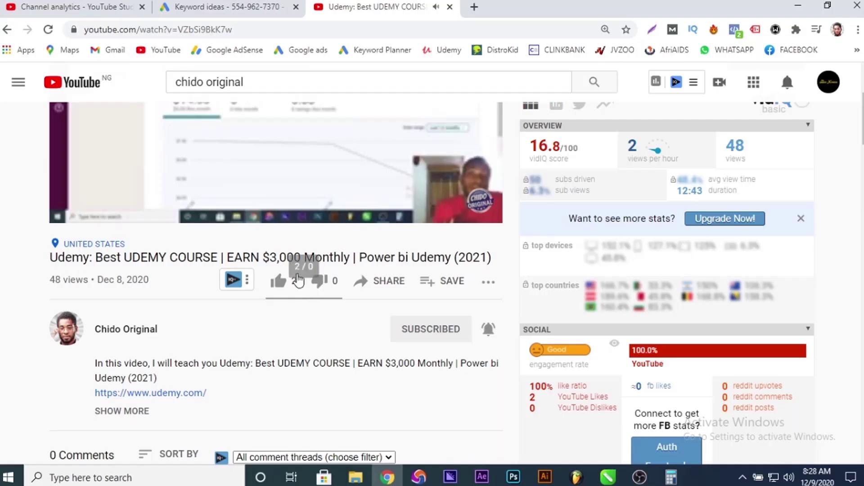
pyautogui.click(280, 282)
pyautogui.scroll(-6, 180, 270)
pyautogui.click(120, 190)
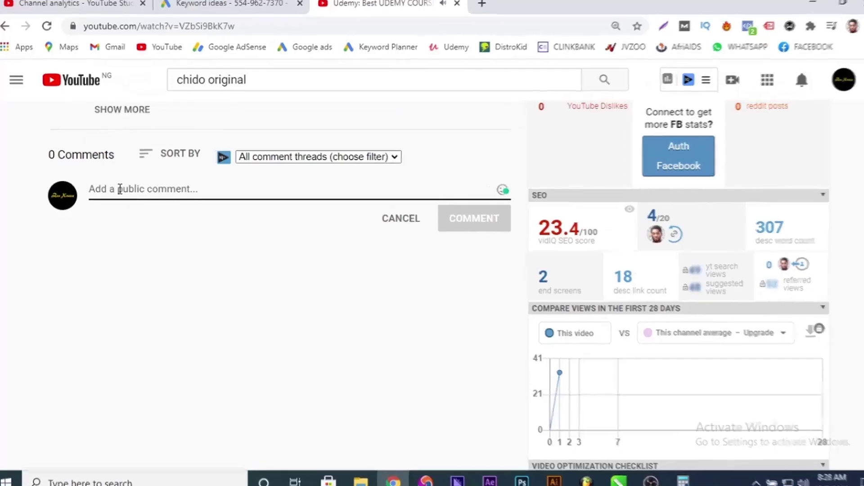
pyautogui.write('the is an awesome informative')
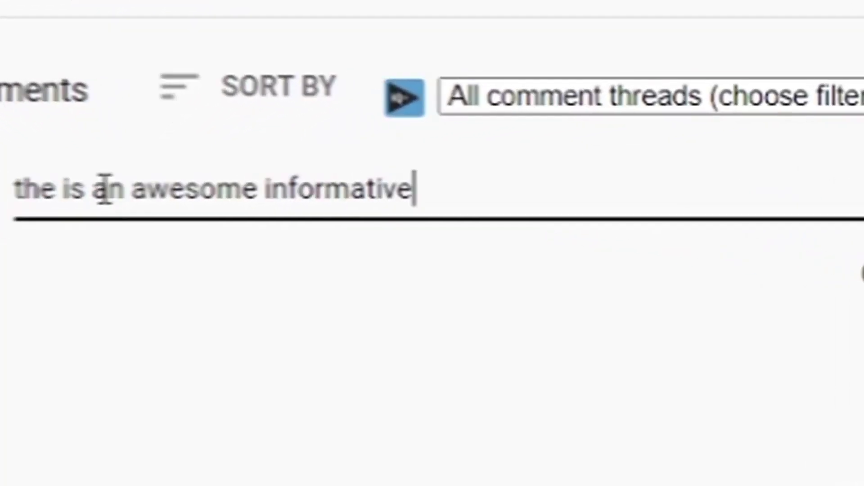
pyautogui.write(' video')
pyautogui.scroll(5, 432, 243)
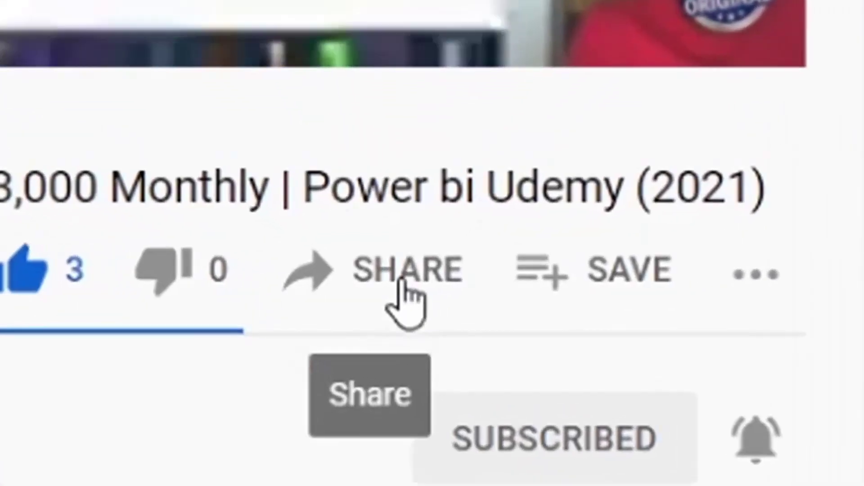
# Step: Copy the video's share link, then go to the uploader's channel Videos page
pyautogui.click(393, 280)
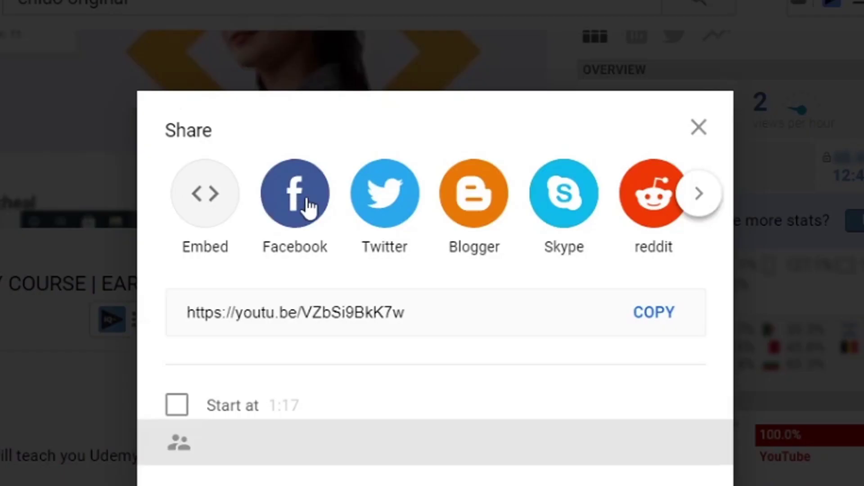
pyautogui.click(646, 314)
pyautogui.click(113, 407)
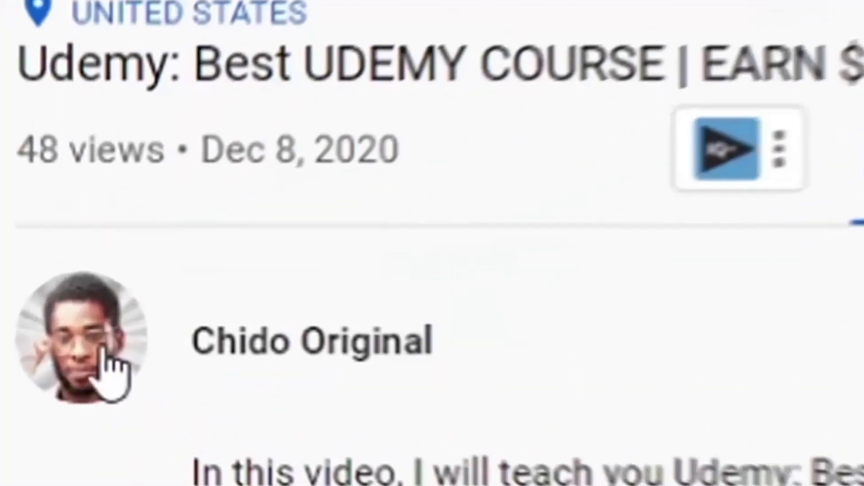
pyautogui.click(112, 378)
pyautogui.click(233, 334)
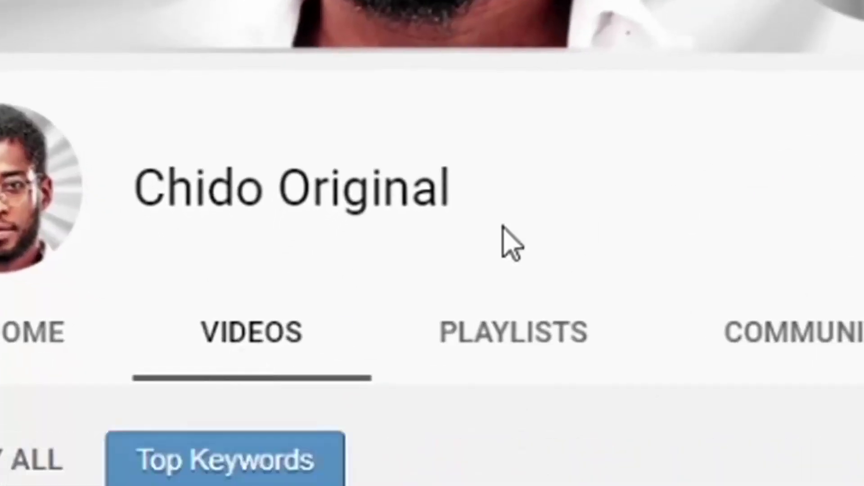
pyautogui.scroll(-5, 504, 227)
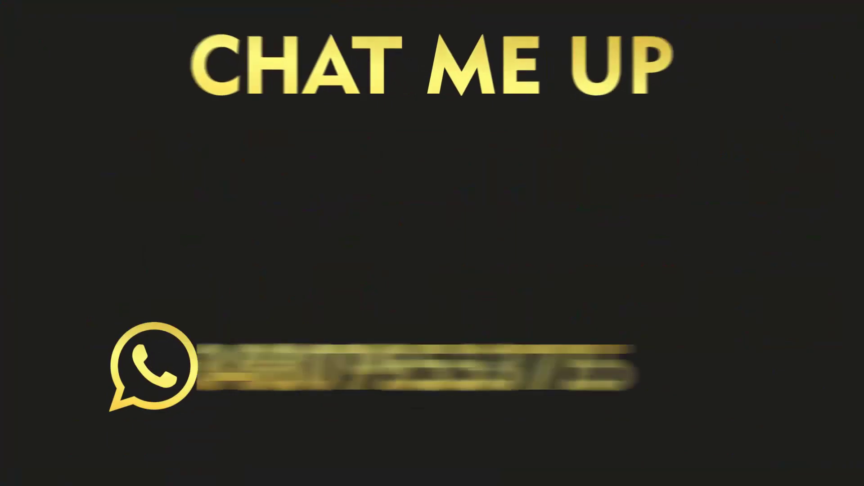